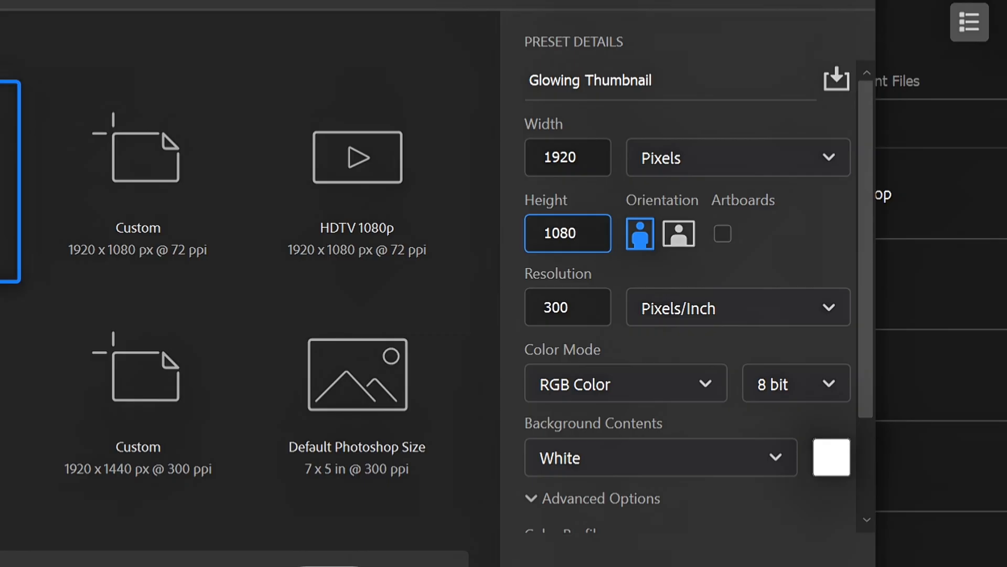
- Set the background contents to black and create the 1920 × 1080 px Glowing Thumbnail document at 300 pixels/inch
click(652, 457)
click(603, 545)
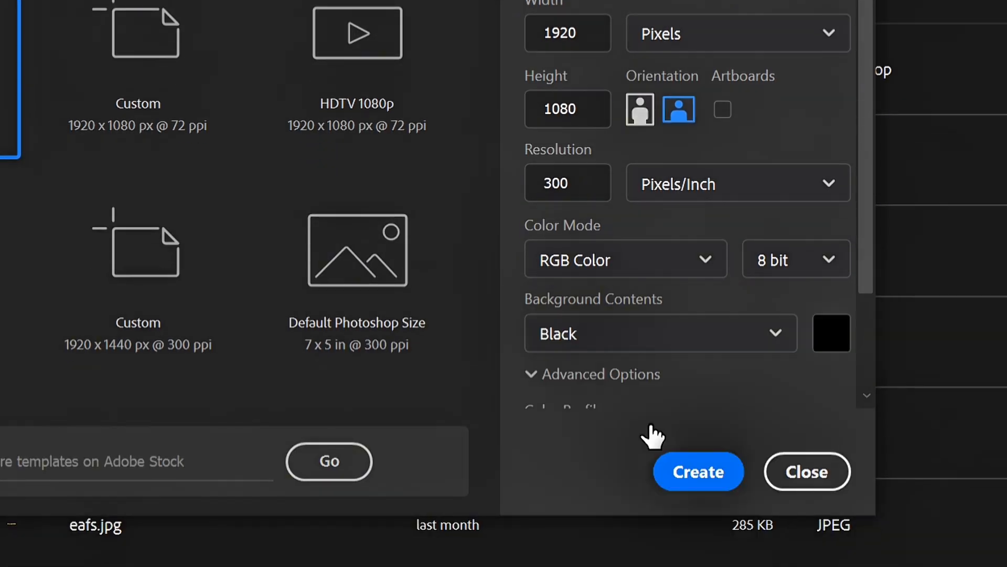
click(672, 470)
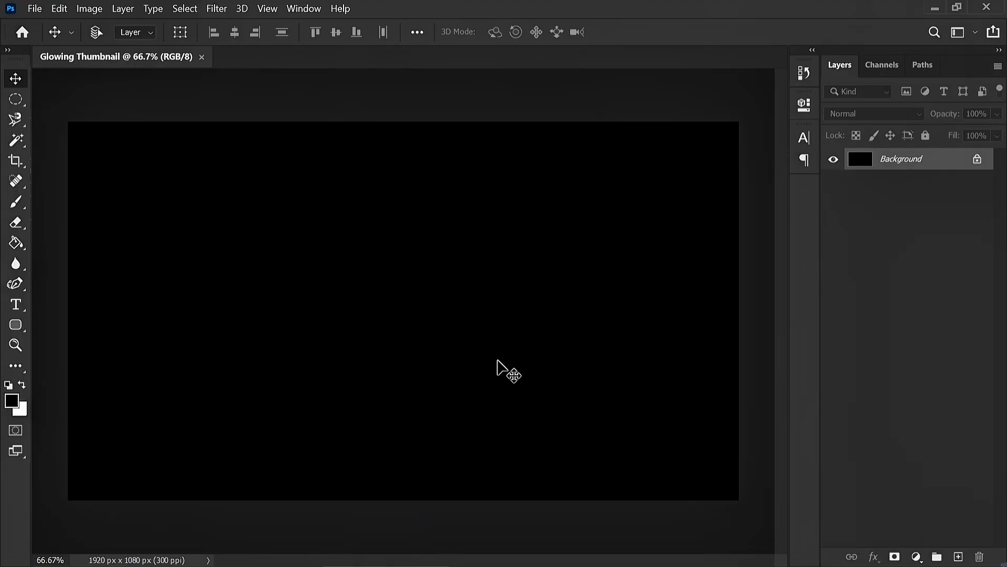
- Place the PNG Doted Lines image across the whole canvas and set its layer opacity to 10%
key(ctrl+minus)
key(ctrl+plus)
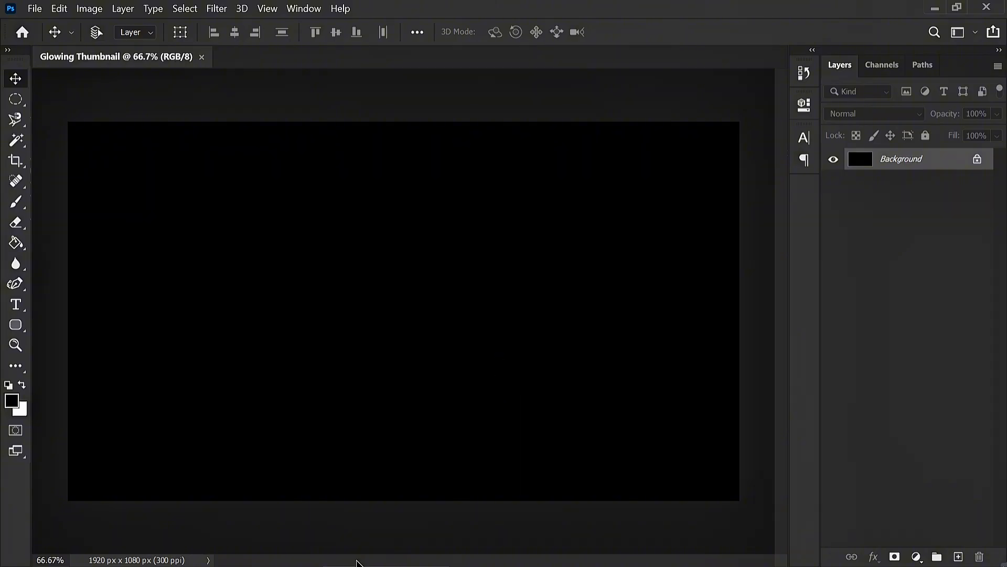
click(472, 559)
drag(281, 299, 655, 330)
key(ctrl+minus)
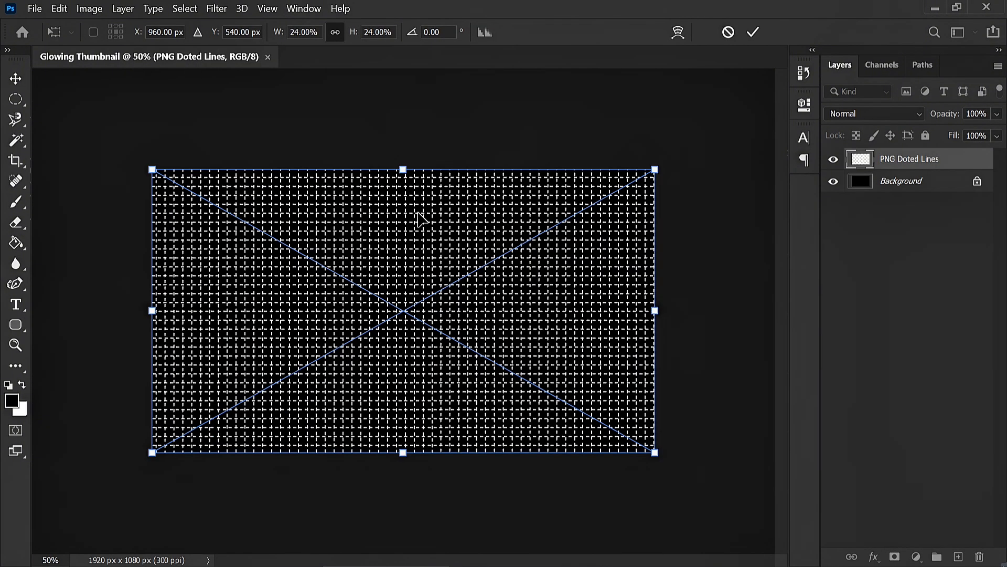
click(754, 32)
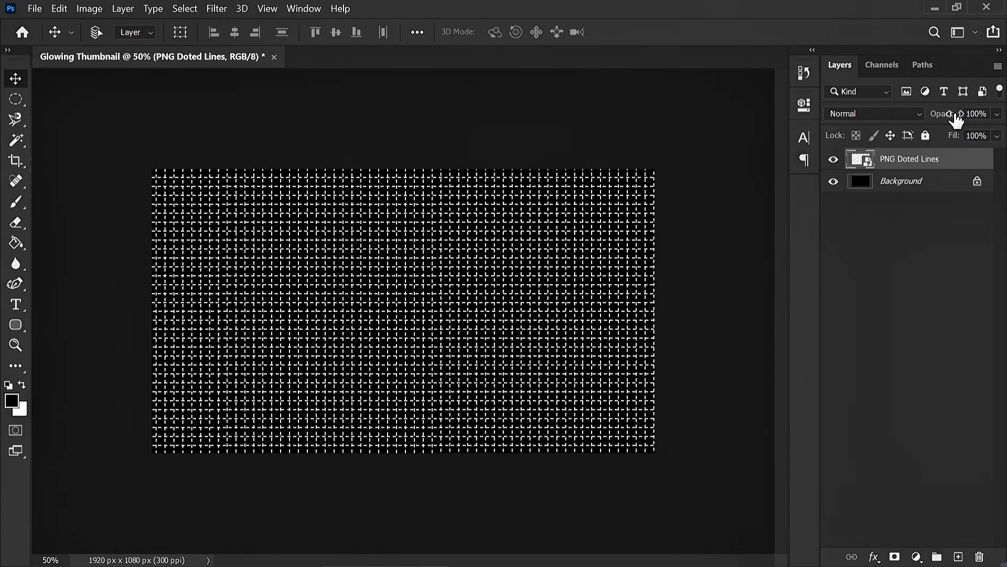
drag(956, 120, 886, 124)
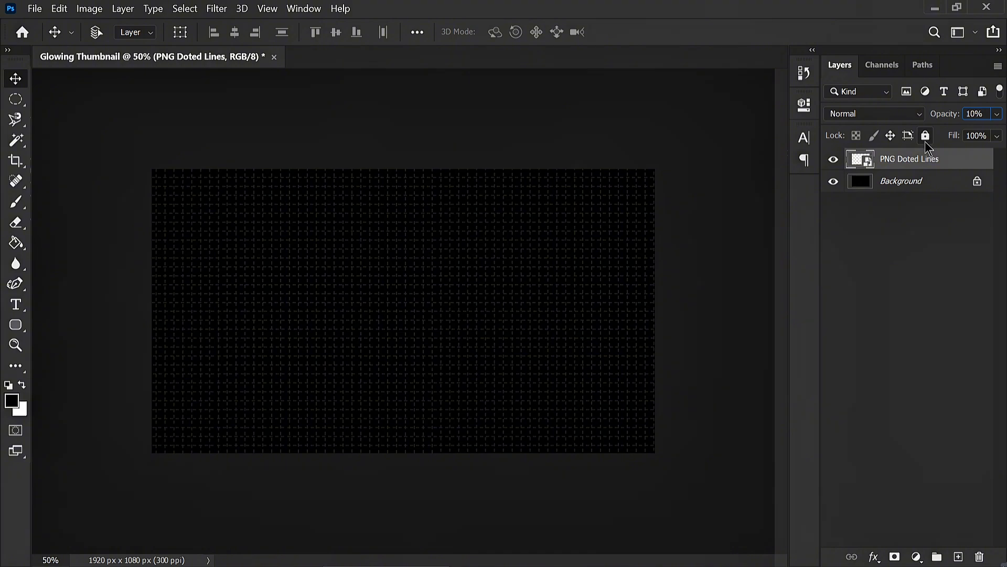
click(937, 217)
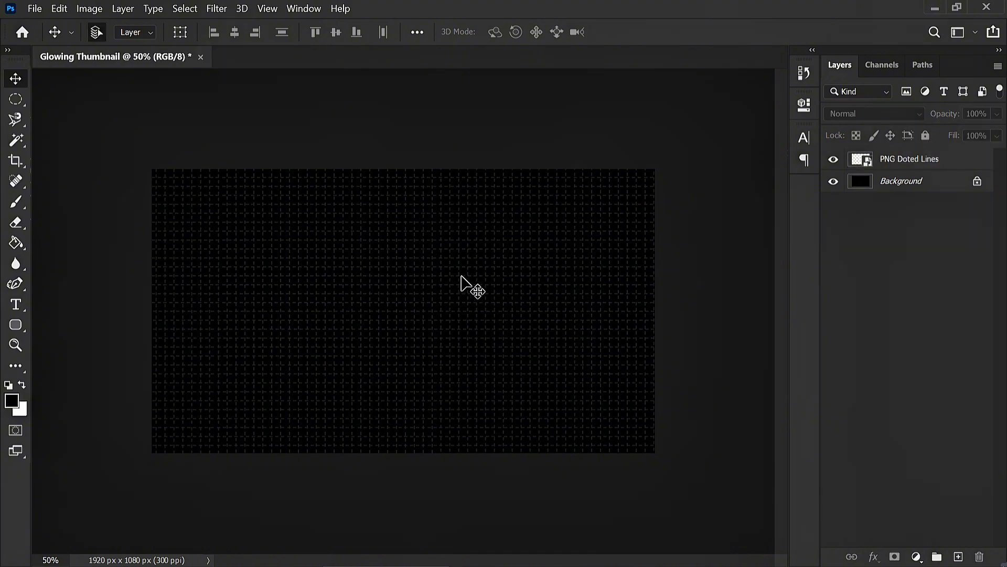
- Place the PNG MAN image, enlarge it slightly, and position the man on the right half of the canvas
key(ctrl+plus)
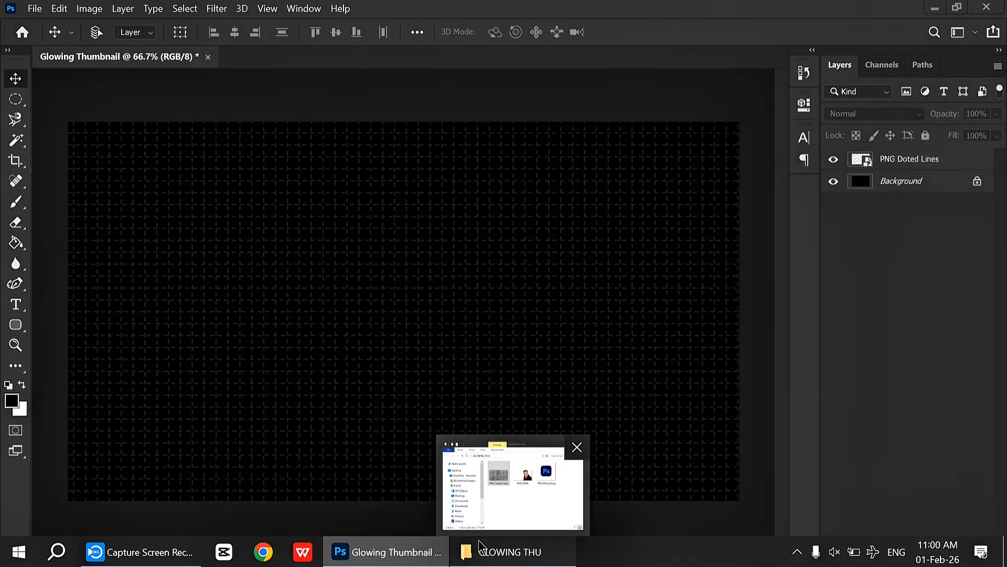
click(445, 489)
drag(404, 324, 625, 331)
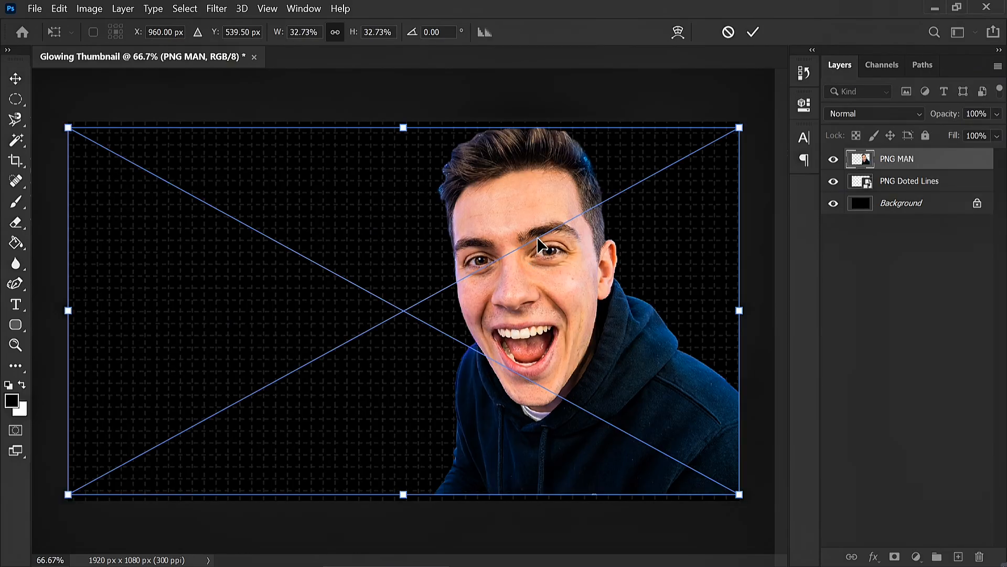
drag(540, 244, 460, 284)
drag(479, 167, 480, 129)
click(760, 31)
drag(517, 283, 537, 288)
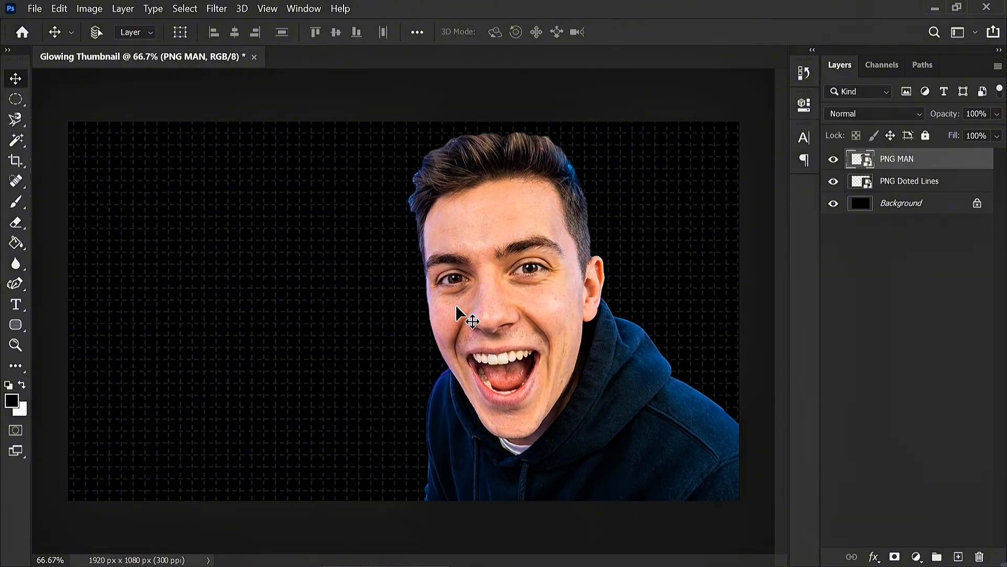
- Add a new layer above PNG Doted Lines and name it BLUE GLOW
click(951, 187)
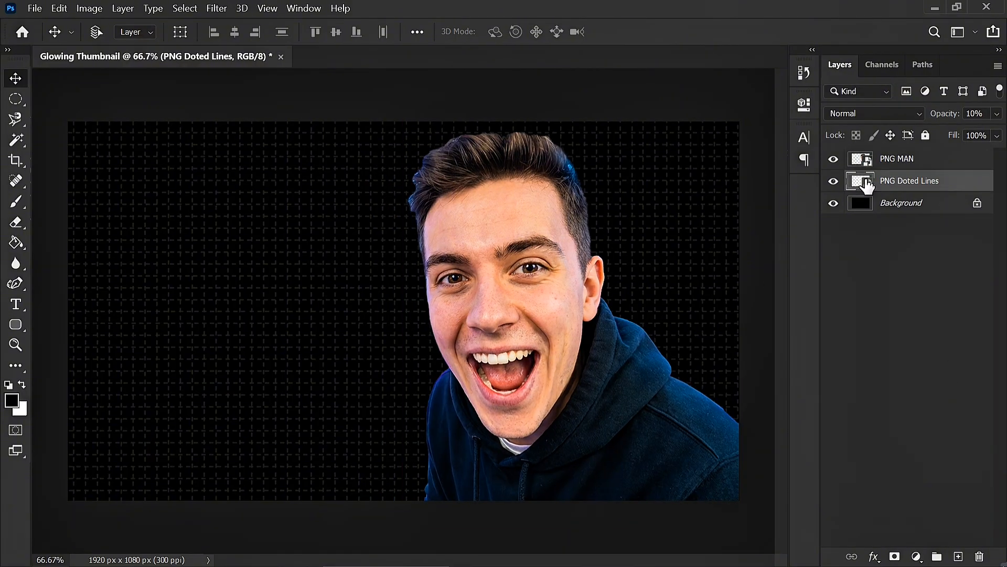
click(959, 556)
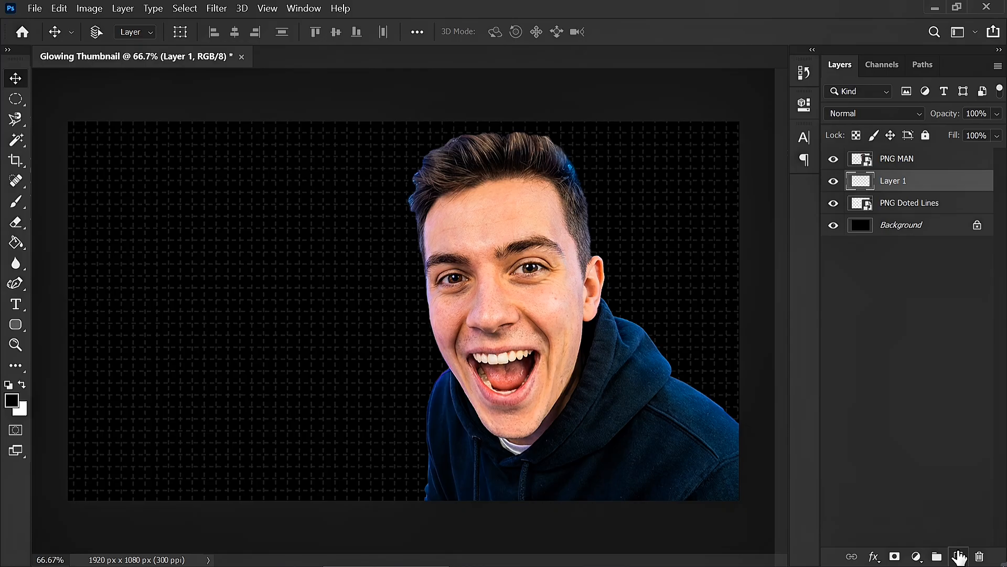
double_click(892, 181)
text(BLUE GLOW)
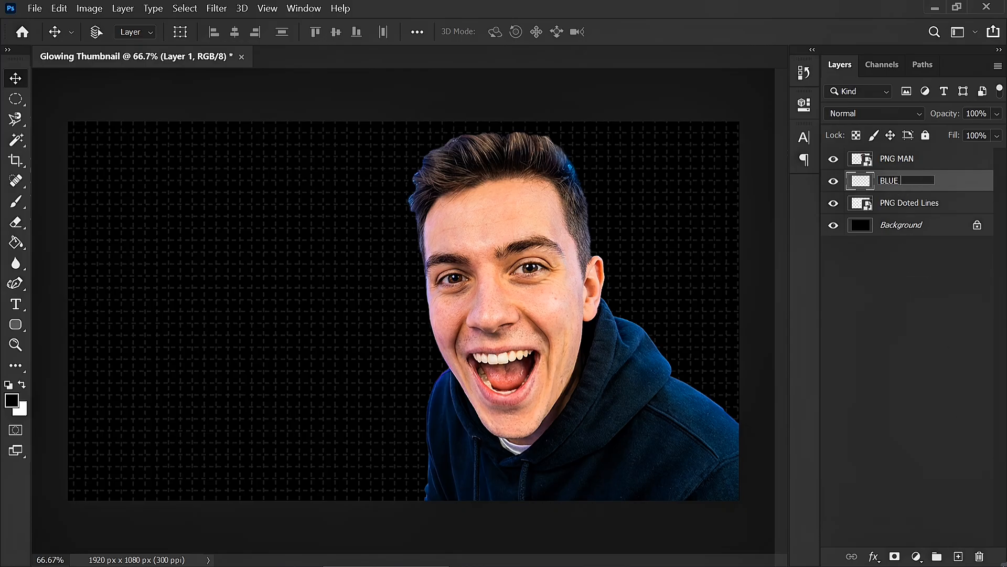
click(967, 184)
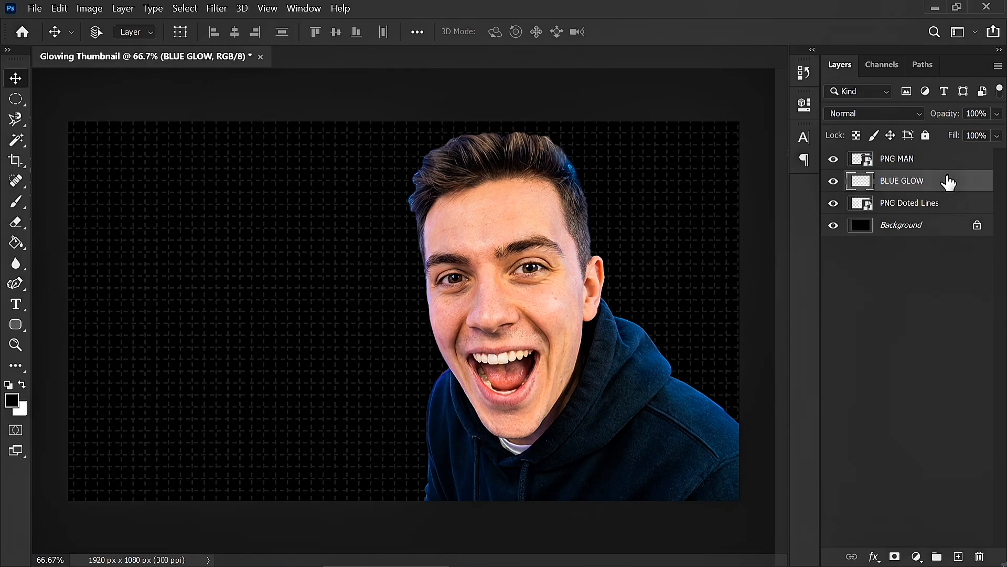
- Duplicate the BLUE GLOW layer and rename the copy WHITE GLOW
drag(947, 180, 958, 556)
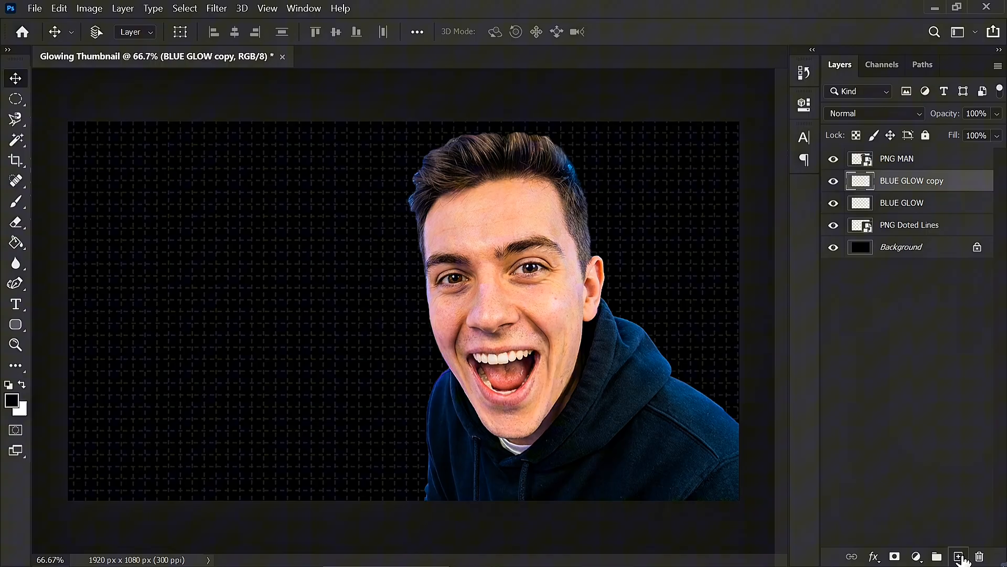
double_click(930, 181)
key(BackSpace)
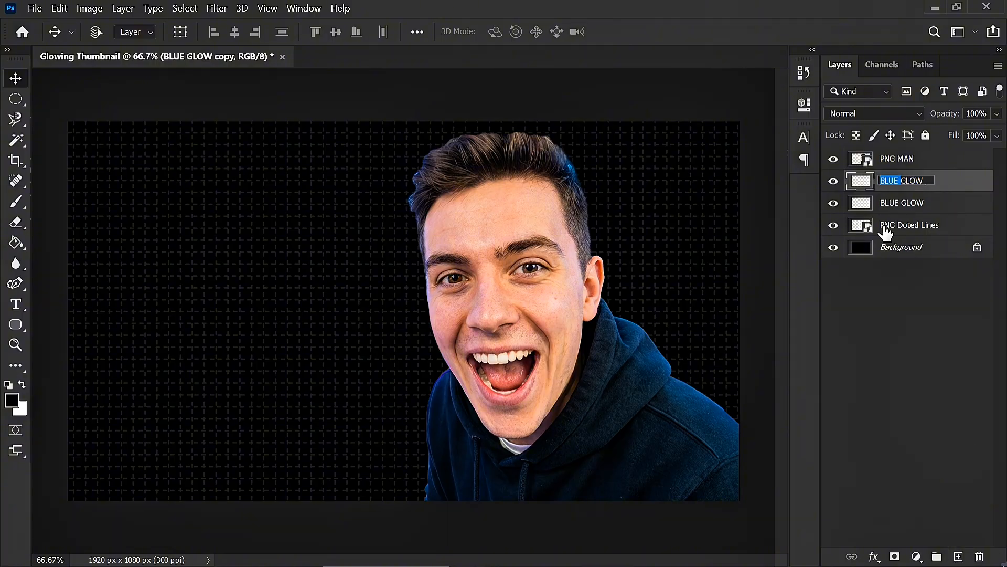
click(970, 185)
- Paint a blue #0054ff glow behind the man on the BLUE GLOW layer with a 416 px brush at 0% hardness
click(963, 209)
click(18, 204)
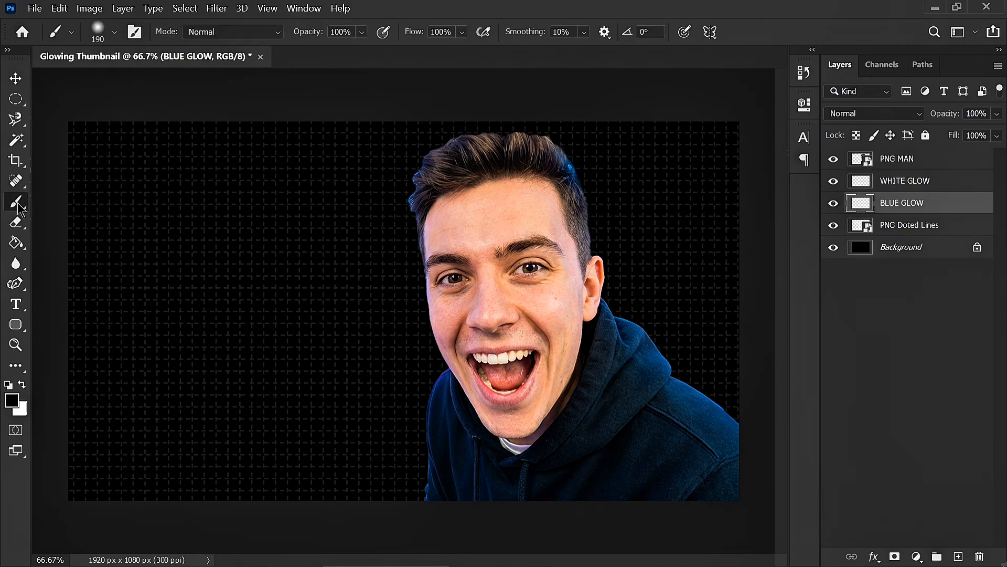
right_click(318, 252)
drag(420, 274, 583, 307)
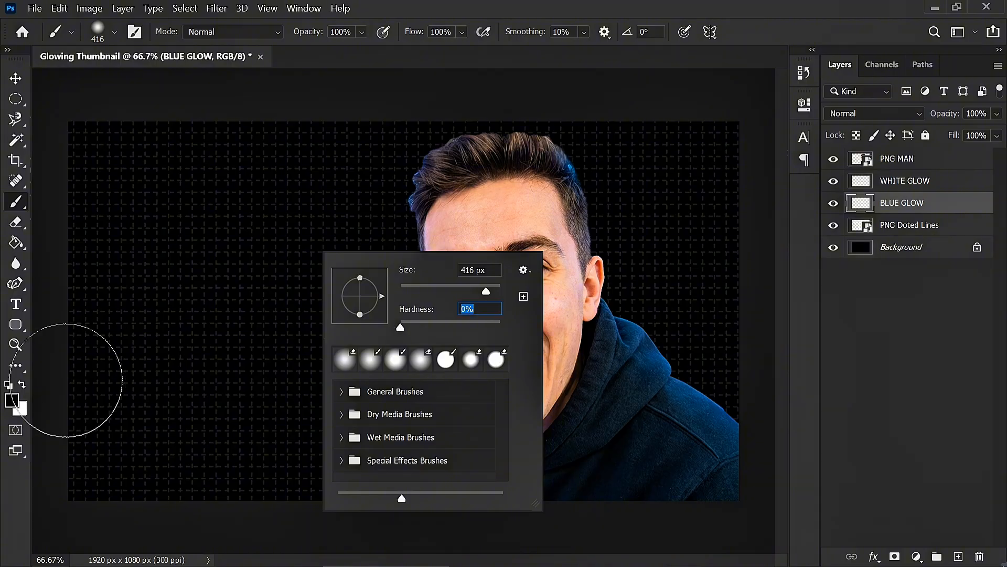
click(12, 401)
click(793, 167)
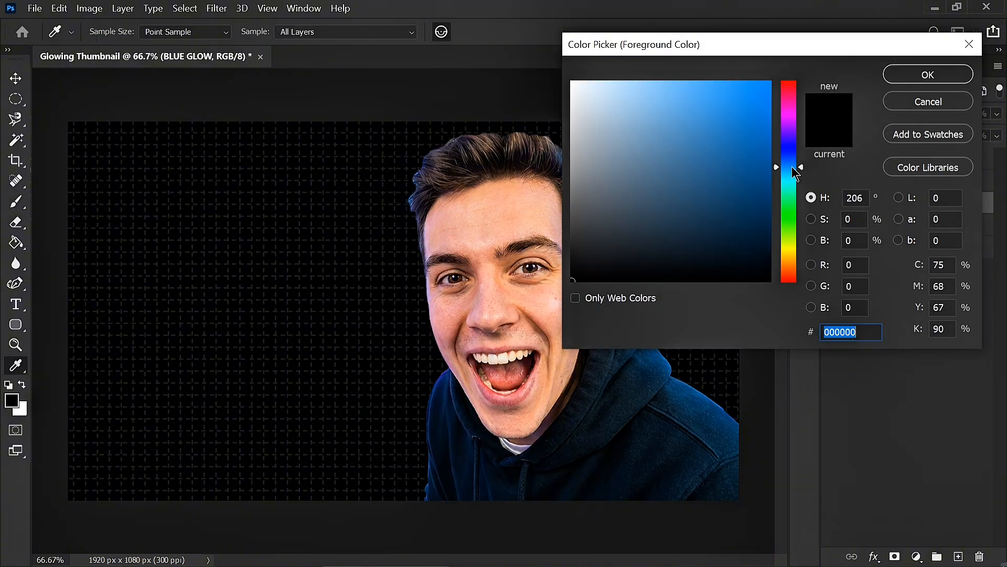
click(792, 159)
drag(749, 102, 790, 63)
click(926, 74)
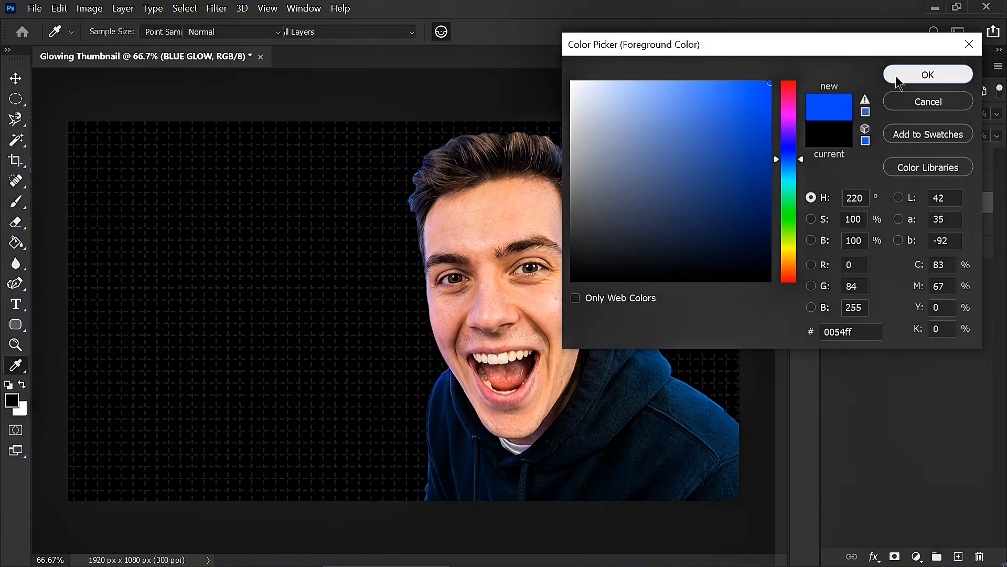
click(562, 294)
mouse_move(562, 294)
mouse_down()
mouse_move(538, 252)
mouse_move(597, 370)
mouse_move(607, 361)
mouse_move(635, 401)
mouse_move(532, 381)
mouse_move(498, 381)
mouse_move(486, 402)
mouse_move(482, 244)
mouse_move(474, 449)
mouse_move(544, 456)
mouse_move(652, 418)
mouse_move(522, 208)
mouse_up()
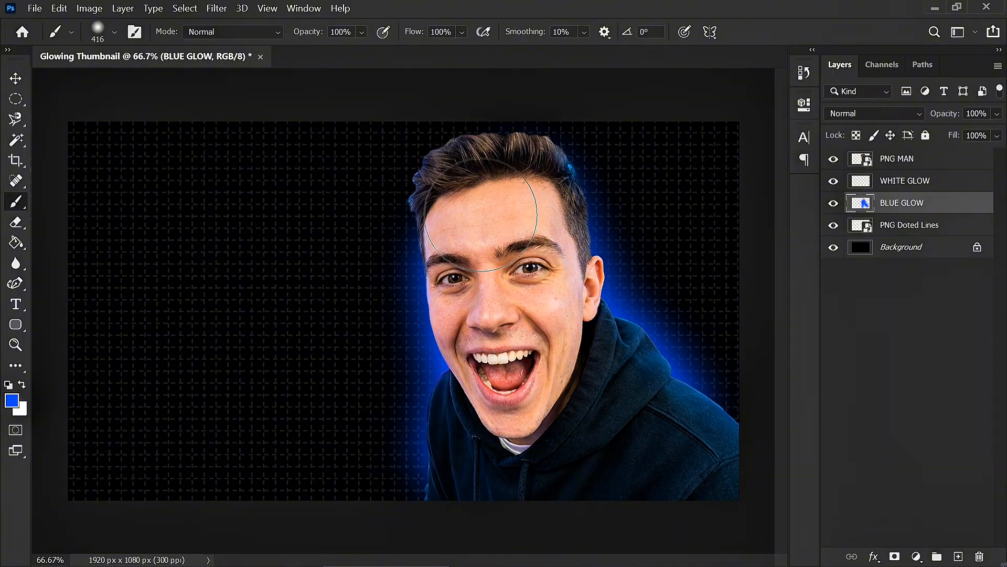
- Set the eraser size to 299 px while working on the BLUE GLOW layer
click(16, 223)
right_click(328, 346)
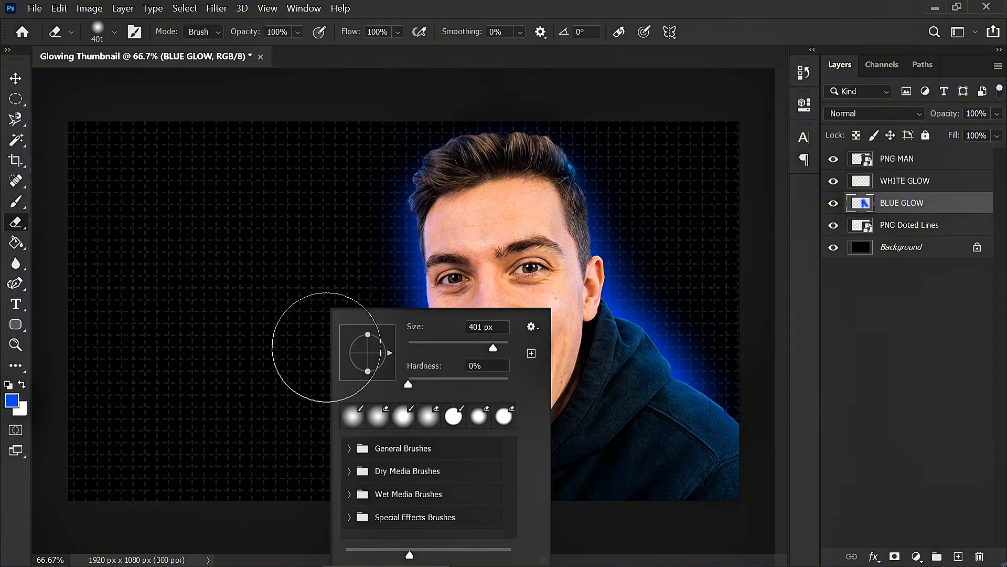
drag(412, 332, 359, 332)
click(315, 330)
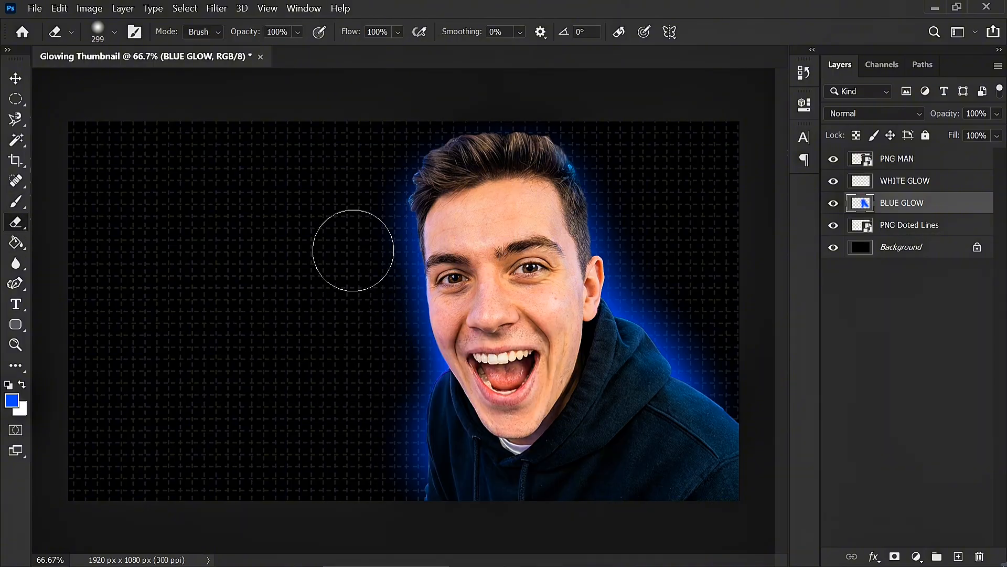
- Touch up the blue glow around the man's outline with a 235 px brush at 13% hardness
click(17, 203)
right_click(365, 282)
drag(453, 301, 322, 297)
drag(447, 357, 460, 357)
click(640, 375)
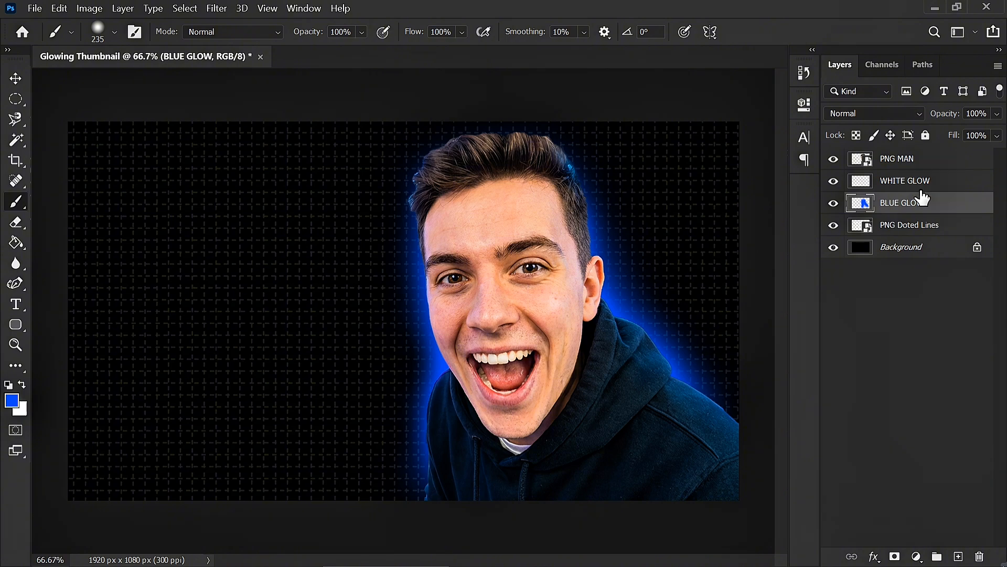
- Paint thin white highlights along the man's outline on the WHITE GLOW layer with a 93 px brush at 34% hardness
click(942, 185)
right_click(537, 350)
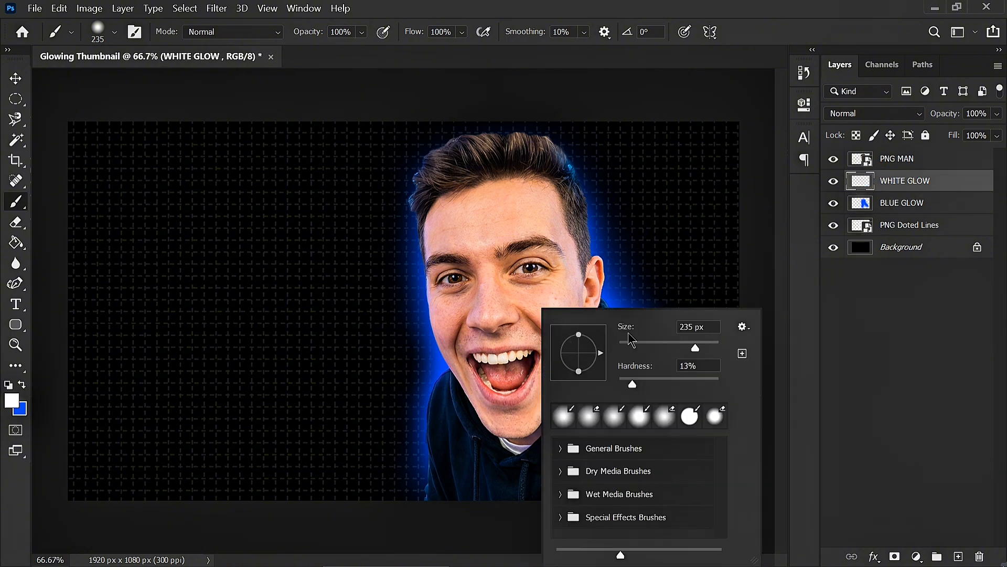
text(93)
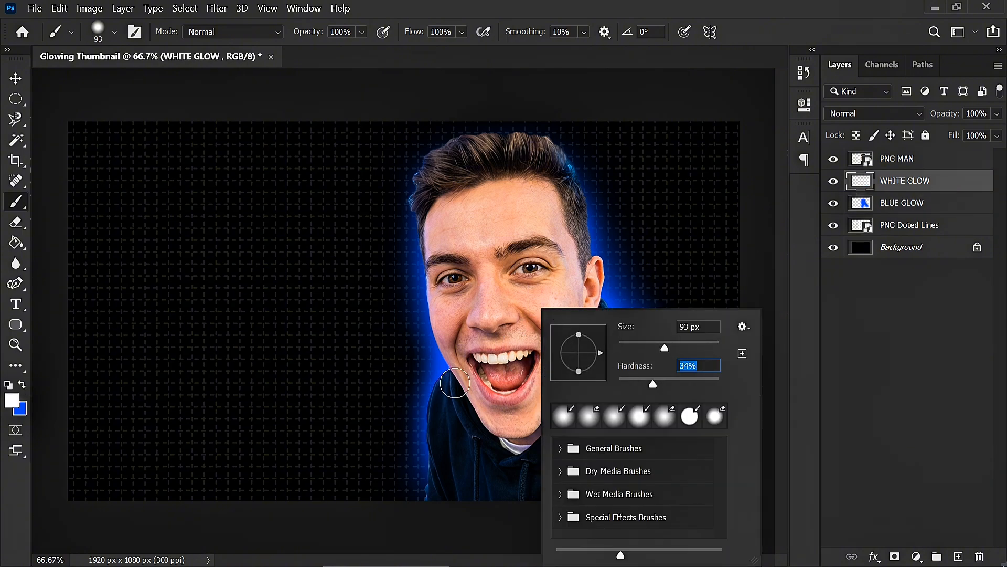
key(Return)
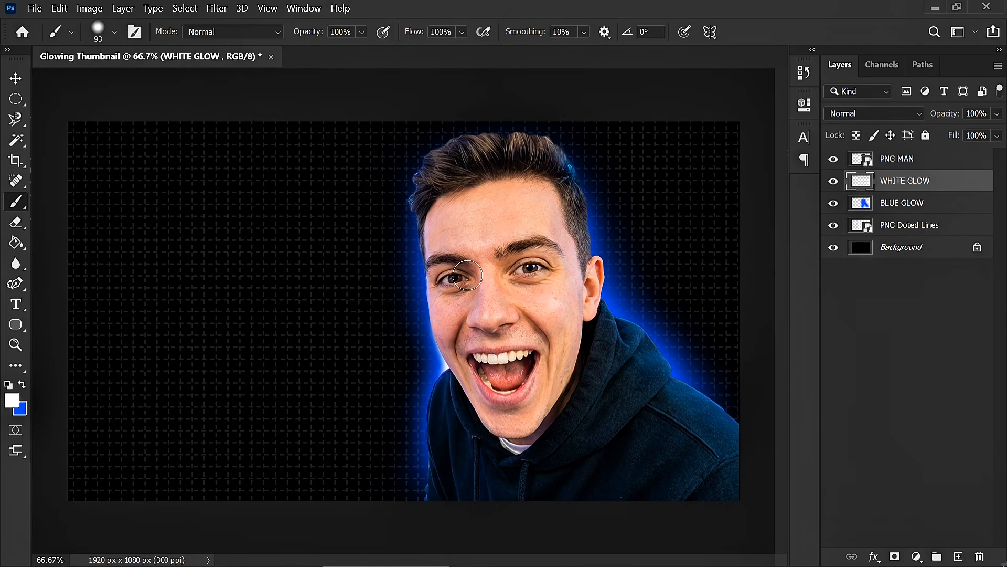
drag(596, 316, 589, 289)
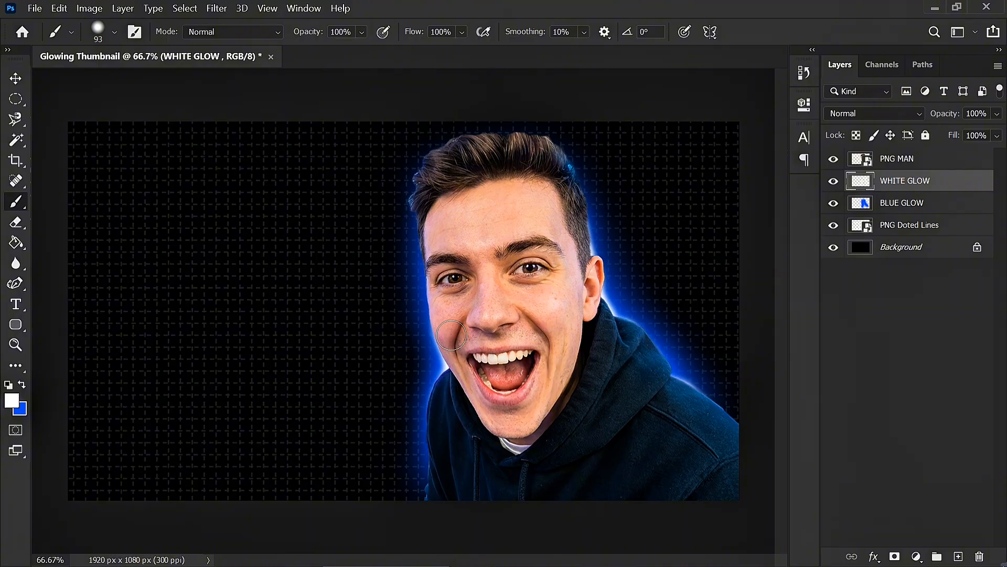
drag(447, 296, 450, 329)
- Rasterize the PNG MAN smart object so it can be erased directly
click(15, 222)
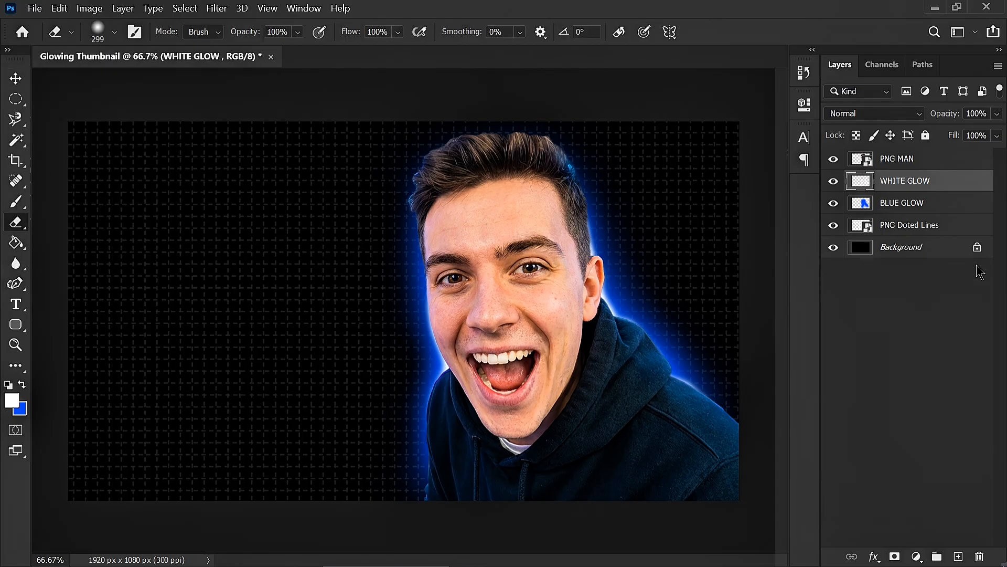
click(937, 166)
key(ctrl+plus)
key(ctrl+plus)
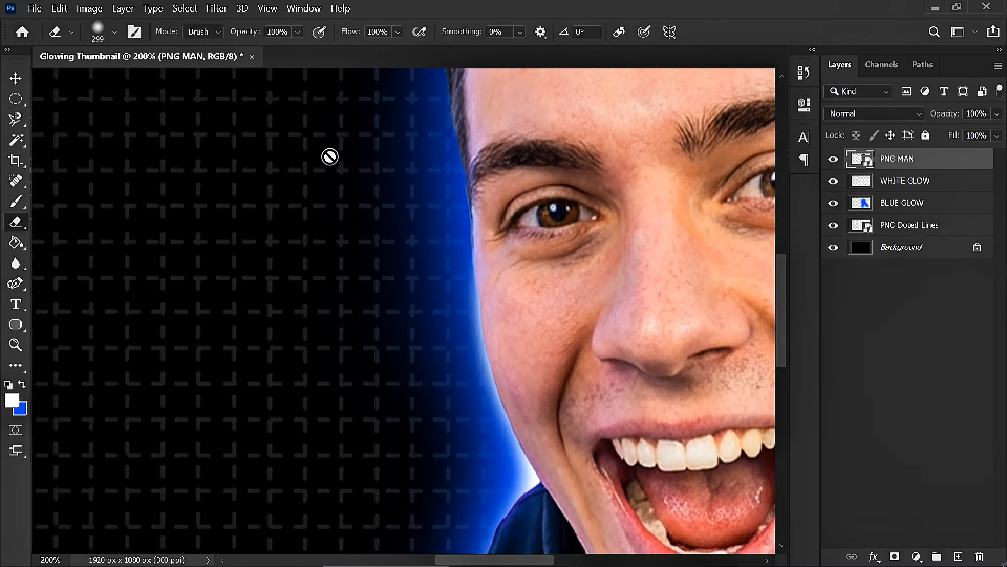
scroll(330, 157, up, 10)
click(330, 156)
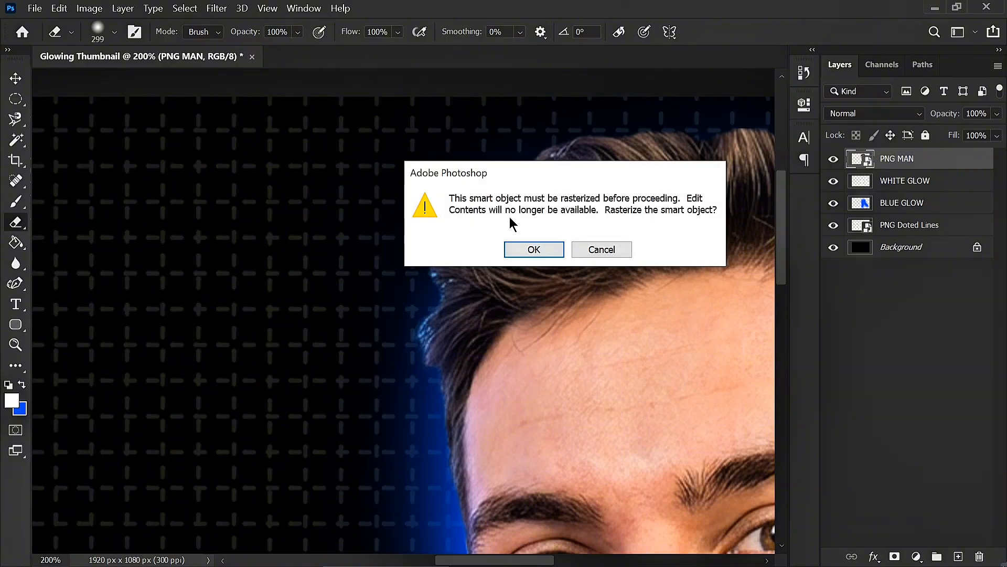
click(524, 249)
- Erase the blue-tinted fringe along the left edge of the man's hair with a 53 px eraser at 0% hardness
right_click(250, 203)
click(392, 279)
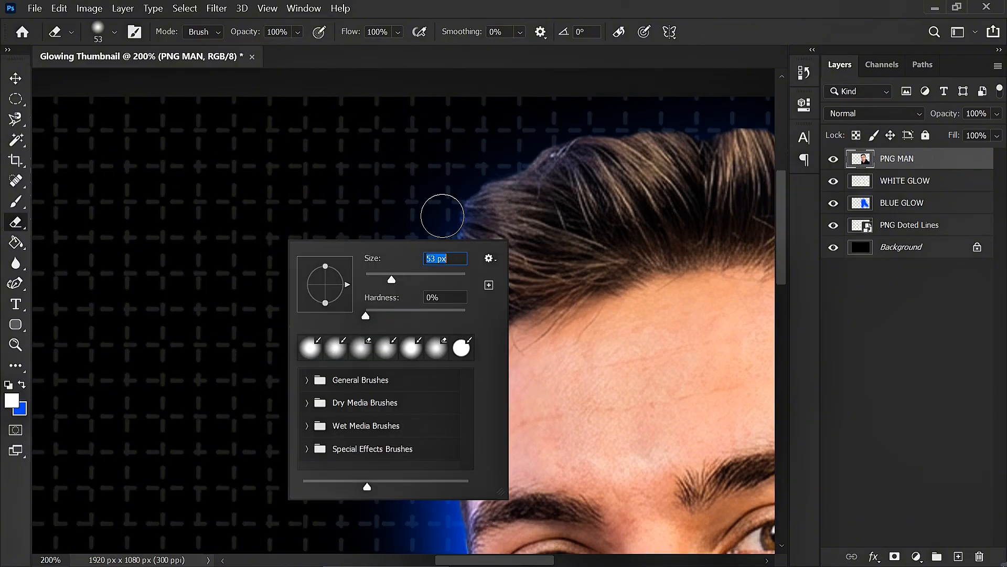
mouse_move(457, 199)
mouse_down()
mouse_move(411, 359)
mouse_move(409, 307)
mouse_move(437, 270)
mouse_move(463, 181)
mouse_move(537, 141)
mouse_move(439, 195)
mouse_up()
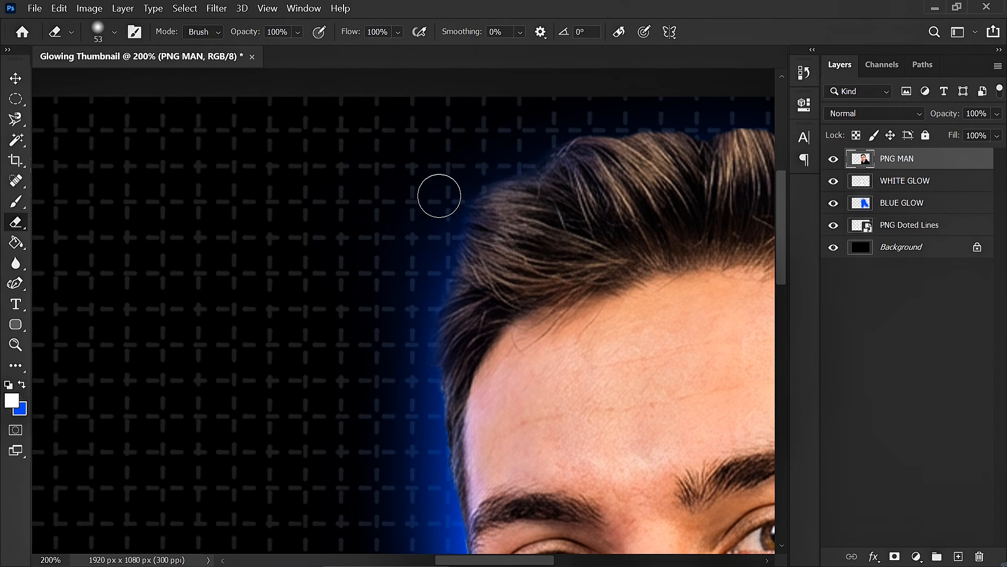
key(ctrl+minus)
key(ctrl+minus)
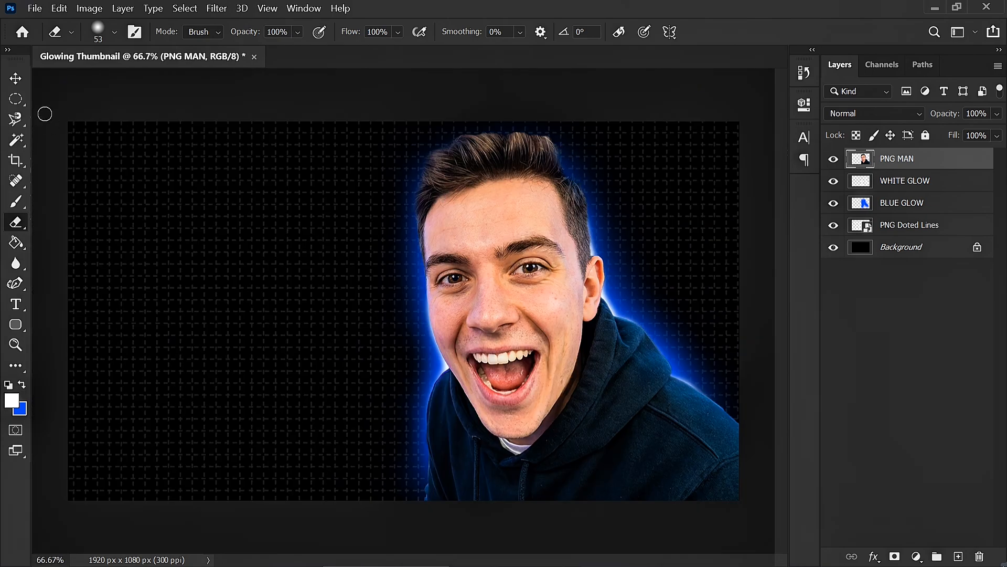
key(v)
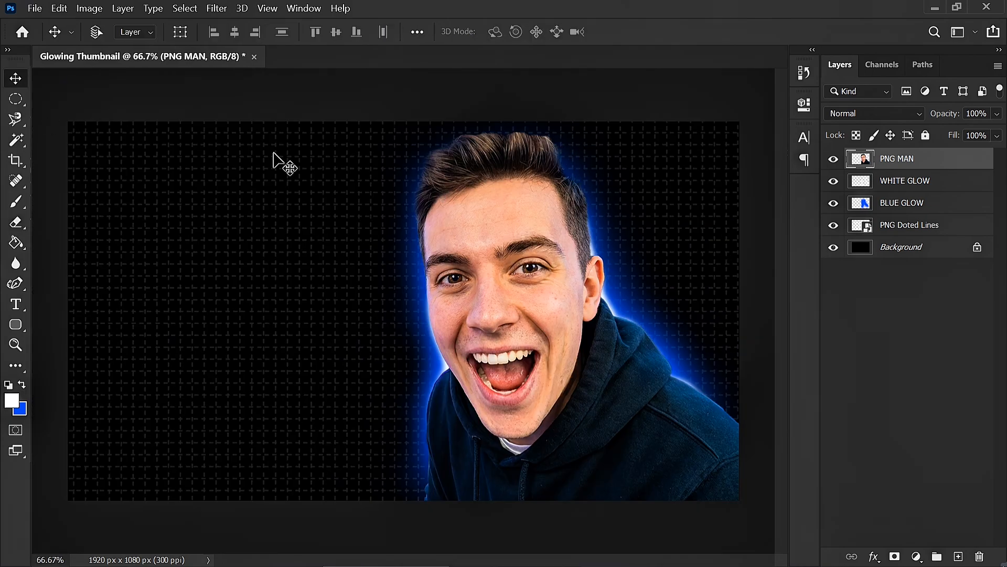
- Add a new layer directly above PNG Doted Lines and name it "BLUE GLOW 2"
click(945, 227)
click(957, 556)
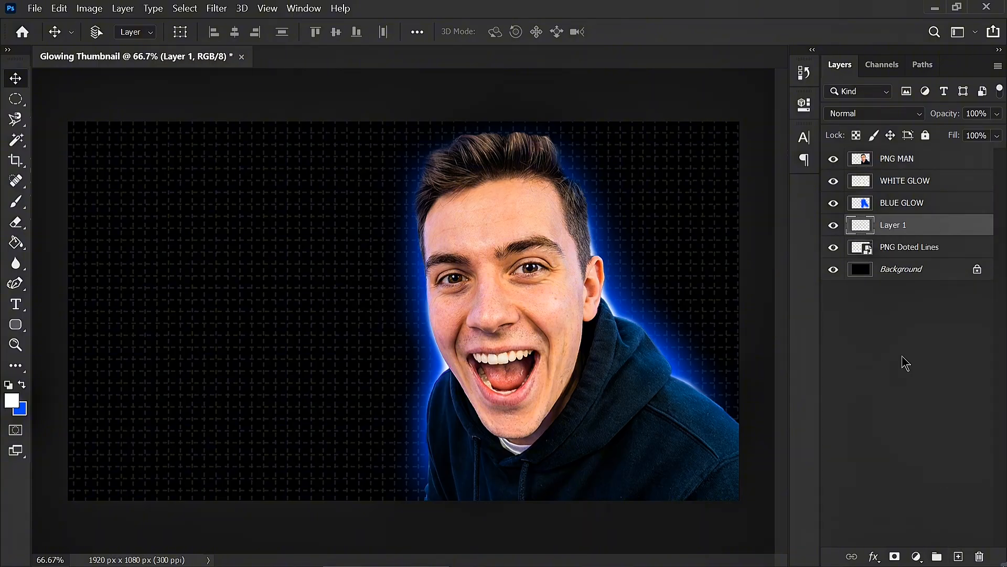
double_click(894, 225)
text(BLUE GLOW 2)
click(973, 234)
- Paint a wider blue glow around both sides of the man with a 511 px brush and set the BLUE GLOW 2 layer's opacity to 50%
click(16, 202)
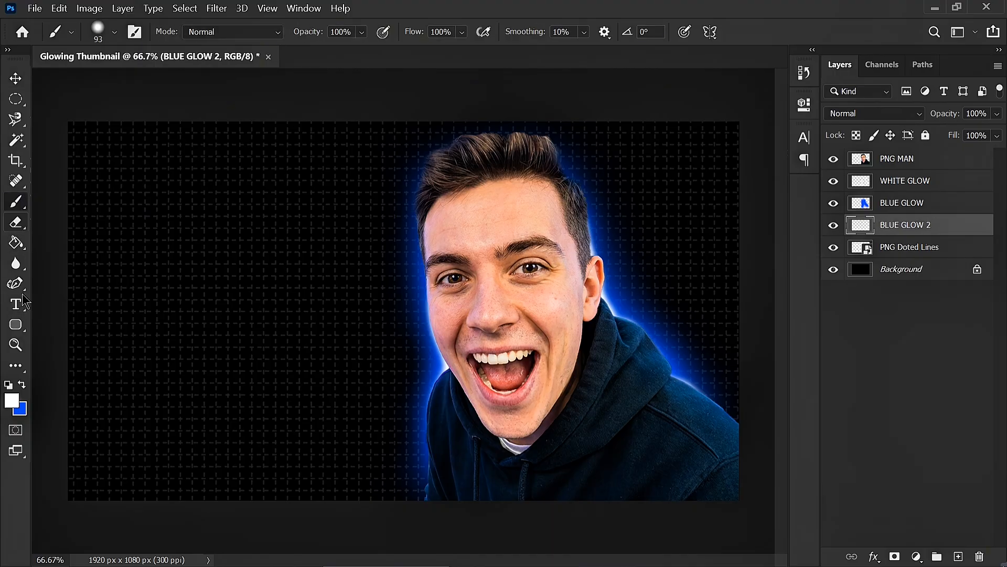
click(22, 384)
right_click(349, 317)
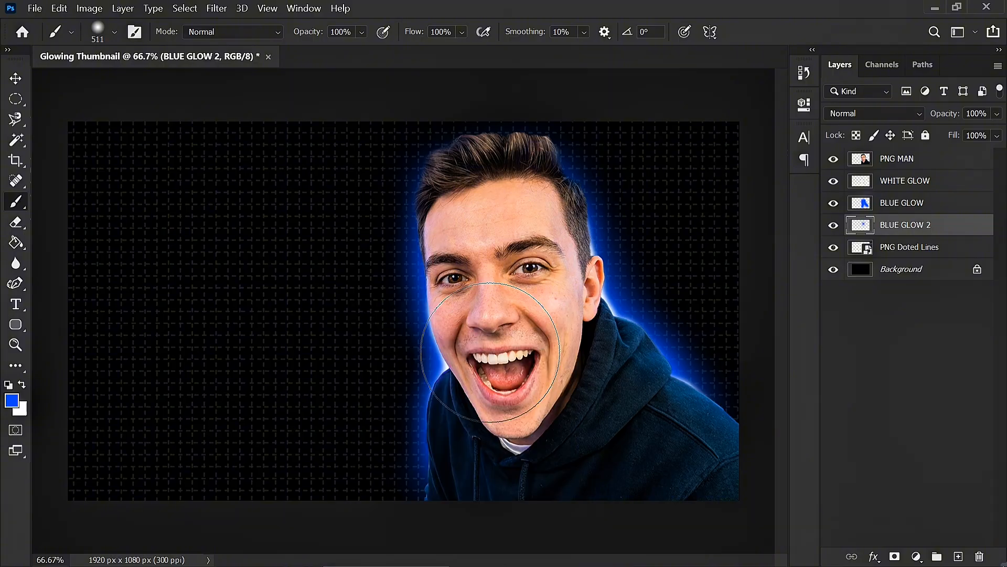
mouse_move(420, 326)
mouse_down()
mouse_move(427, 383)
mouse_move(472, 466)
mouse_up()
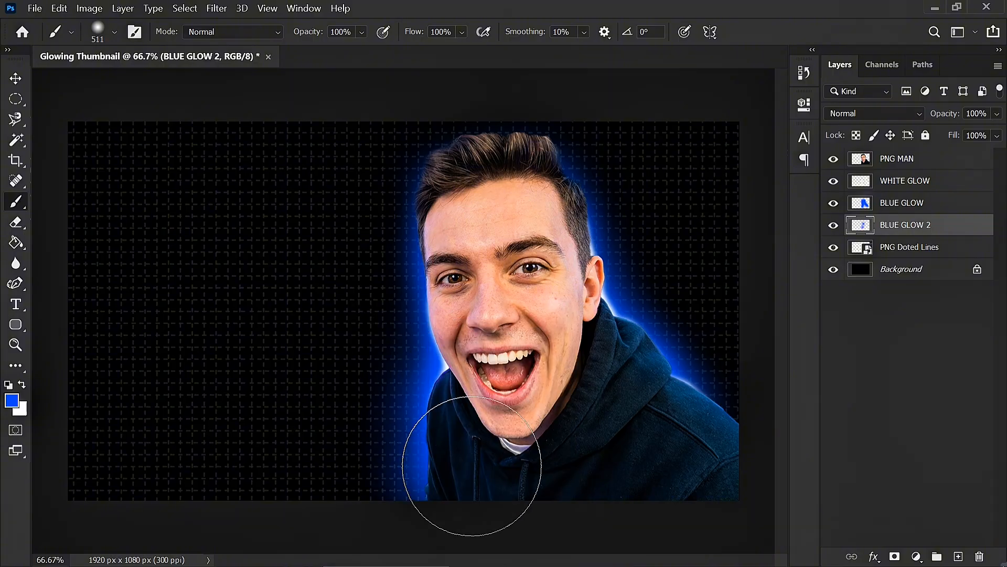
drag(584, 317, 654, 281)
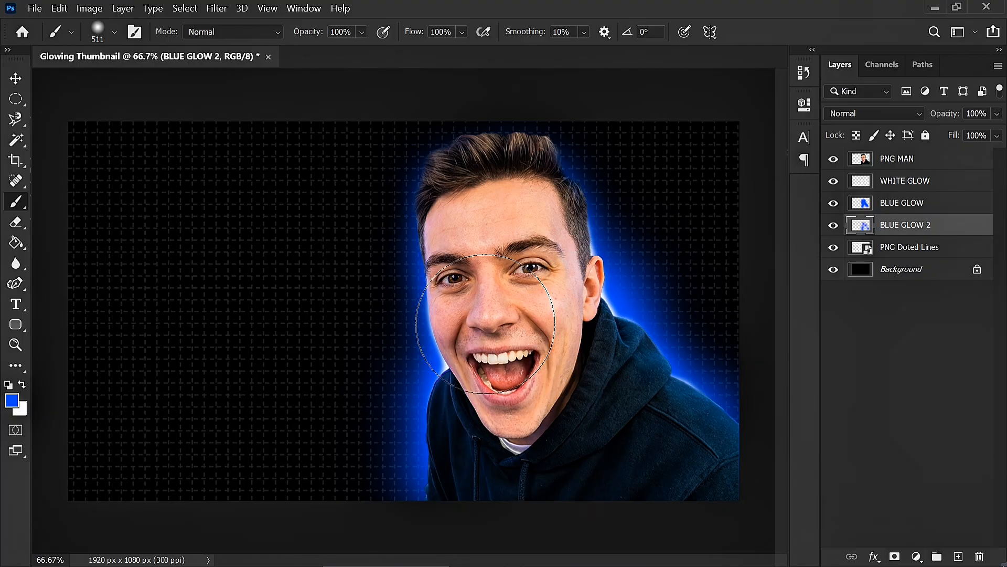
click(17, 78)
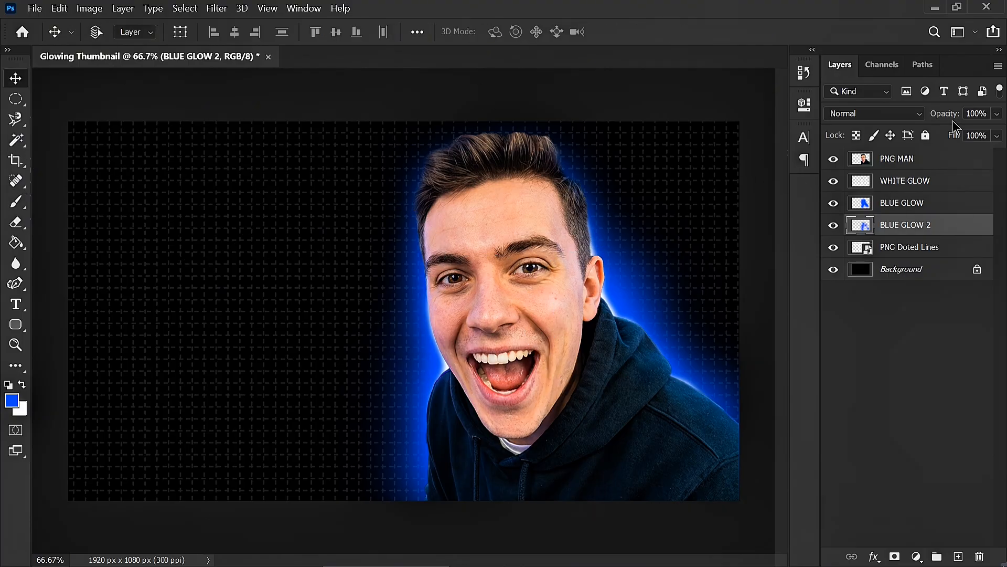
drag(953, 121, 894, 119)
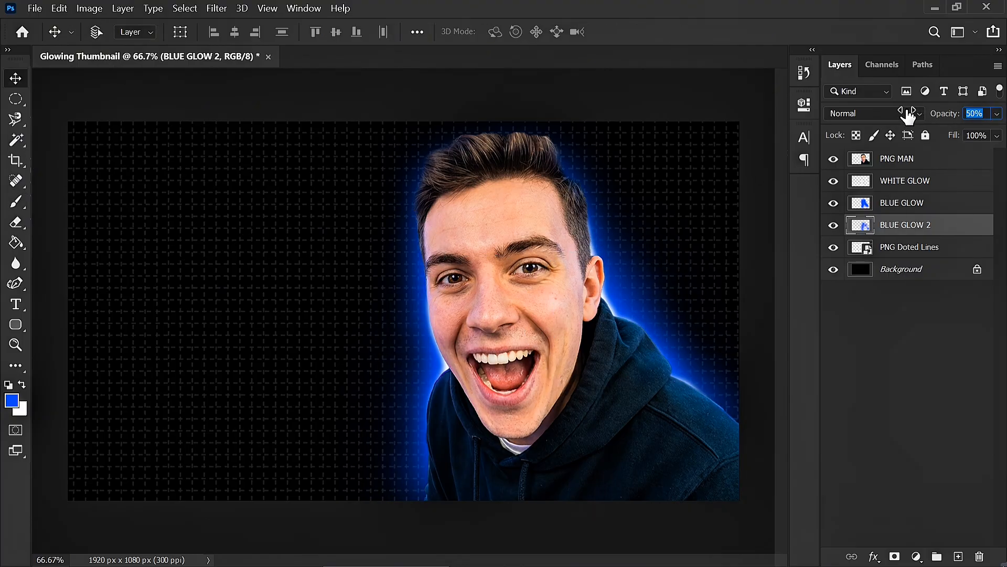
- Add a Hue/Saturation adjustment clipped to the PNG MAN layer and colorize the man a vivid, saturated blue
click(959, 160)
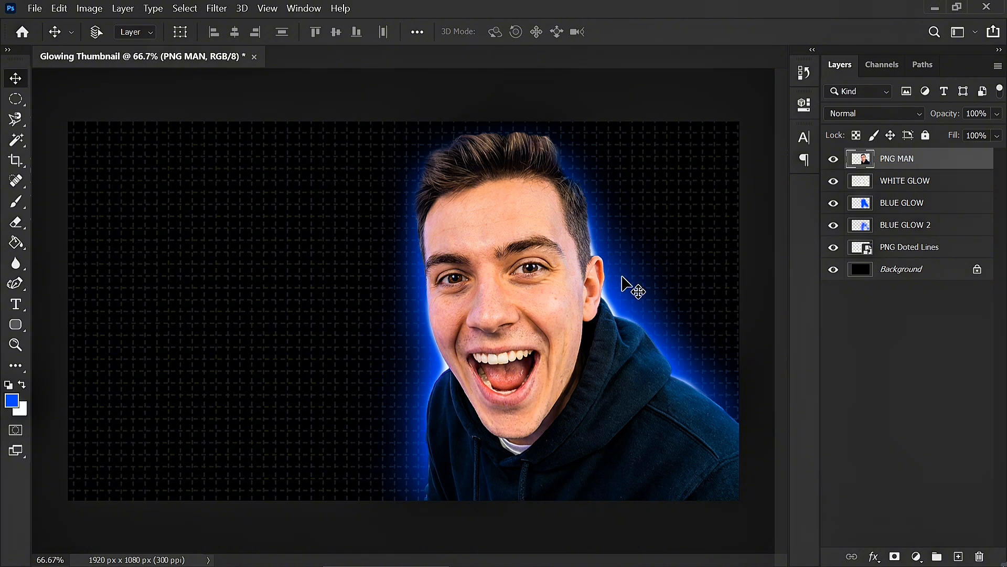
click(916, 556)
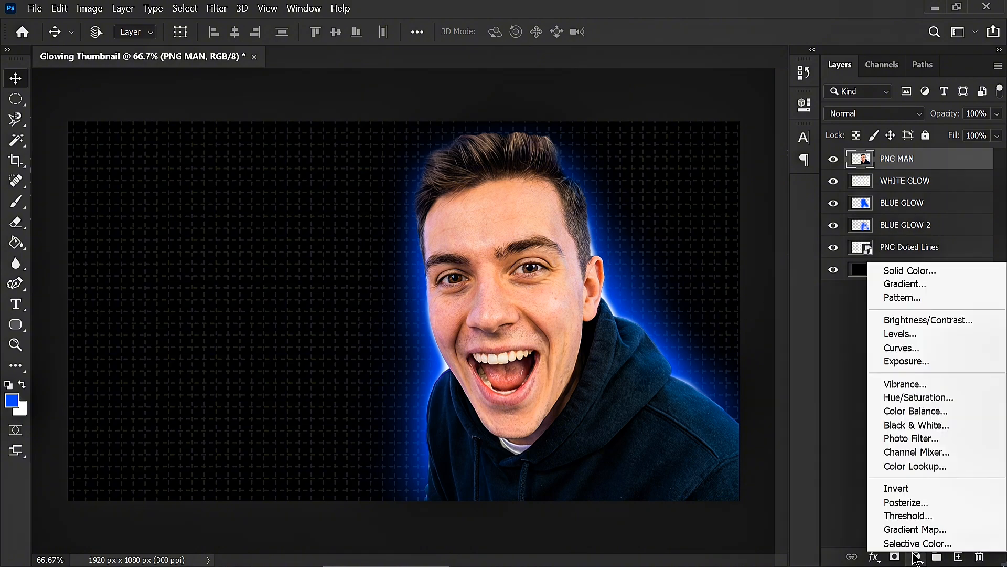
click(910, 398)
click(670, 367)
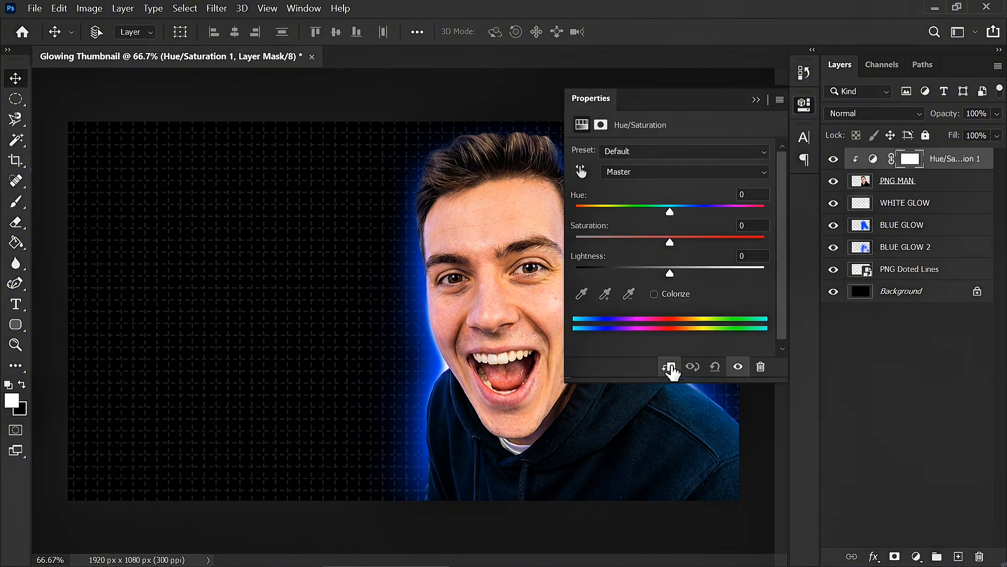
click(655, 295)
drag(623, 243, 764, 243)
click(763, 100)
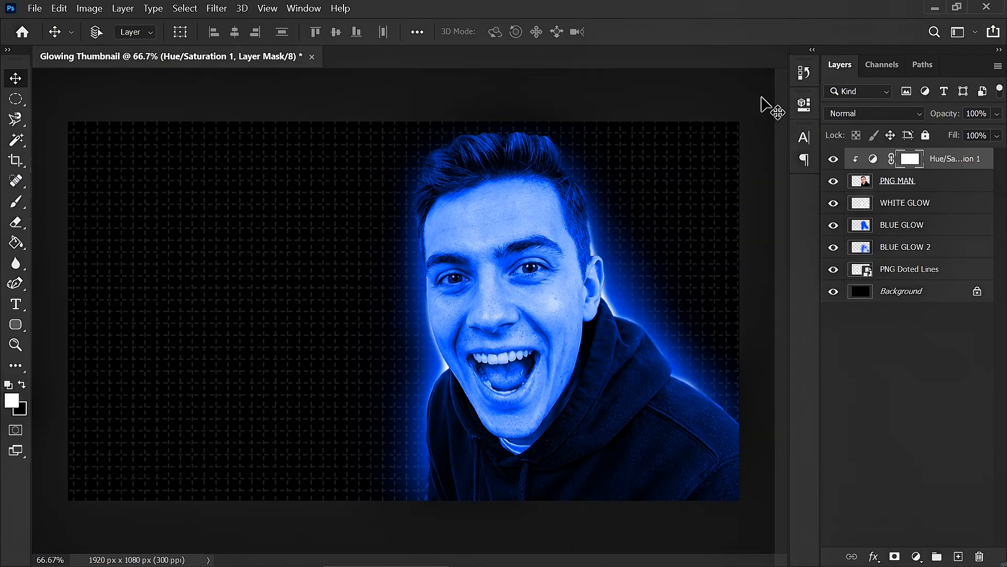
- Invert the Hue/Saturation mask to black and paint white along the man's outer edges with a 91 px brush at 0% hardness
key(ctrl+i)
key(ctrl+plus)
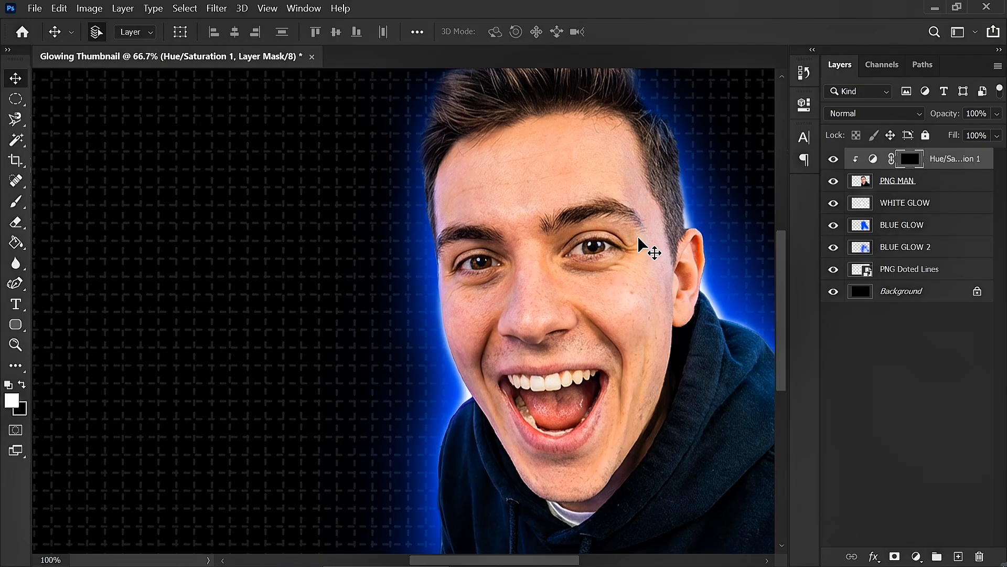
scroll(646, 242, right, 5)
scroll(645, 242, left, 2)
scroll(645, 246, left, 1)
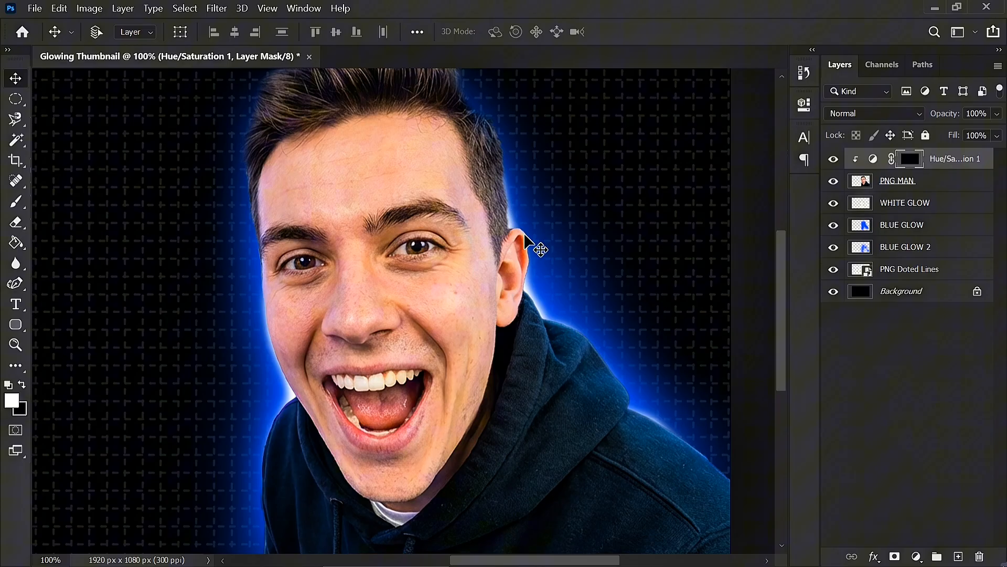
click(15, 202)
click(151, 334)
click(277, 347)
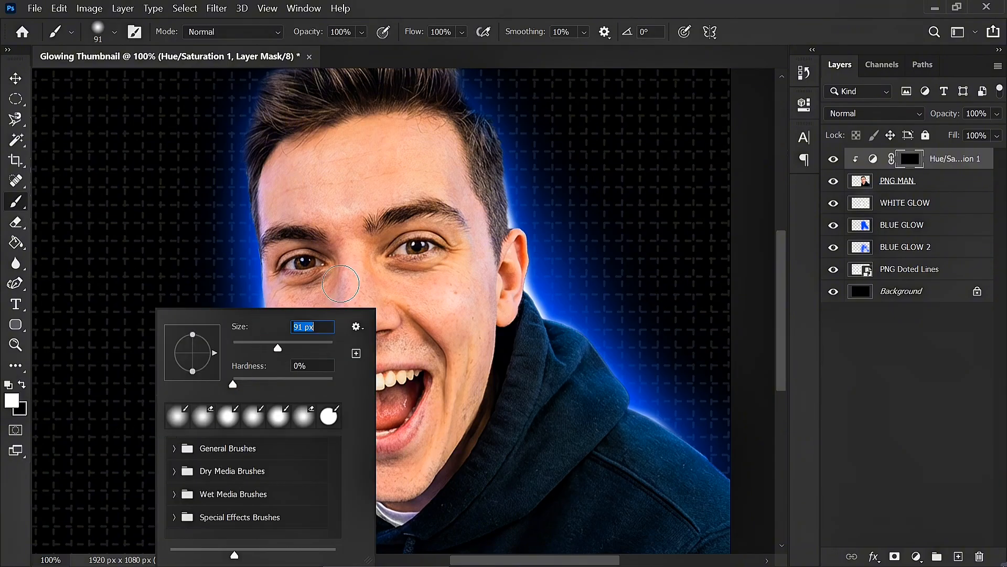
click(13, 406)
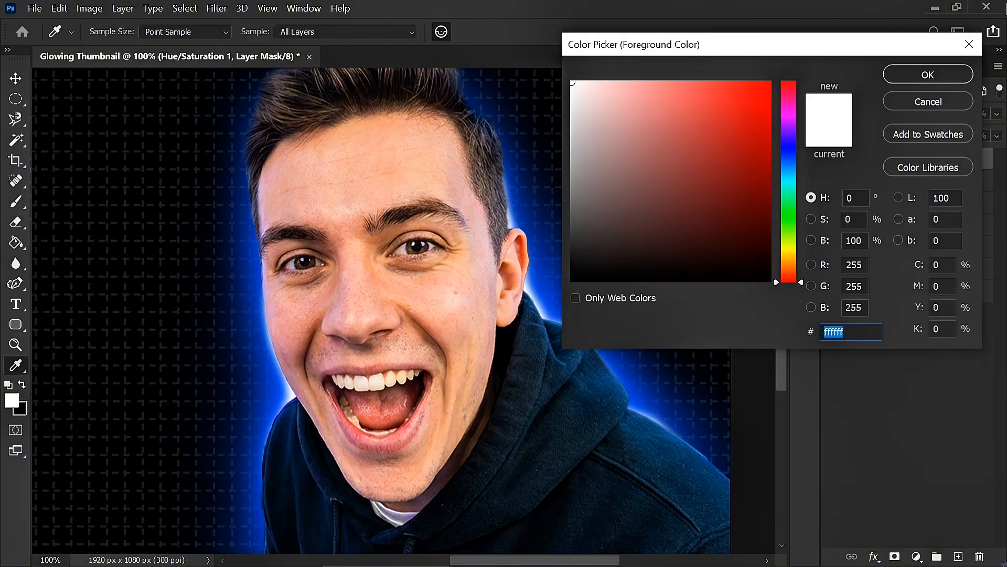
click(915, 76)
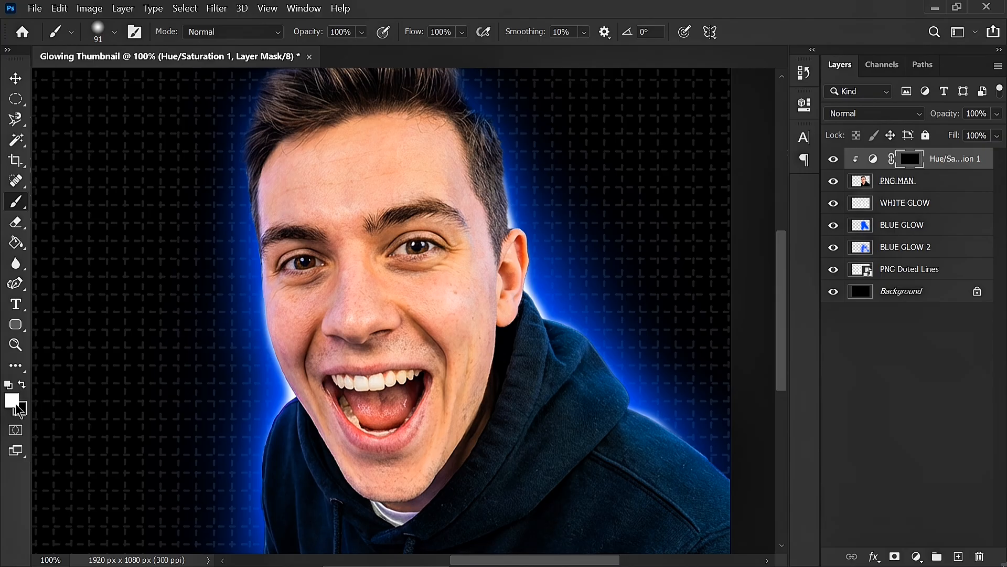
mouse_move(540, 295)
mouse_down()
mouse_move(544, 316)
mouse_move(608, 354)
mouse_move(590, 348)
mouse_move(643, 408)
mouse_move(706, 453)
mouse_move(666, 420)
mouse_up()
mouse_move(519, 224)
mouse_down()
mouse_move(515, 163)
mouse_move(487, 105)
mouse_up()
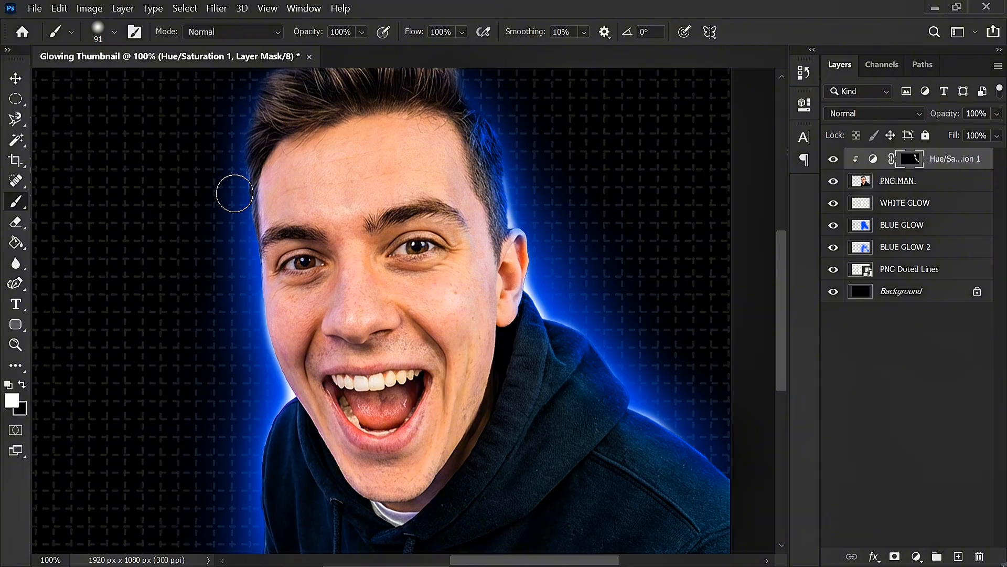
mouse_move(235, 193)
mouse_down()
mouse_move(236, 252)
mouse_move(231, 209)
mouse_move(264, 368)
mouse_move(257, 355)
mouse_move(266, 542)
mouse_up()
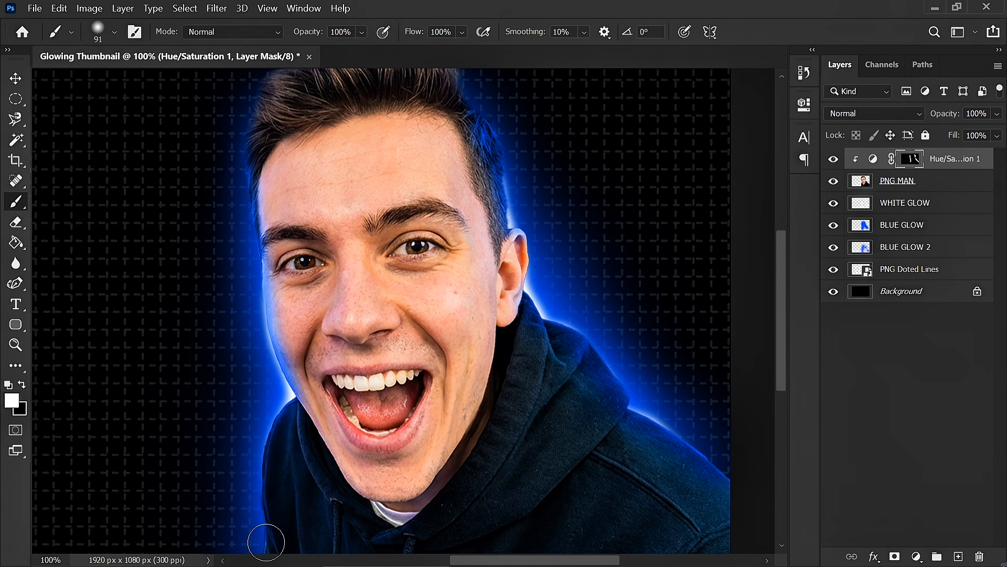
- Paint a faint blue tint across the top of the man's hair on the Hue/Saturation mask with a 243 px brush at 0% hardness
scroll(392, 390, down, 3)
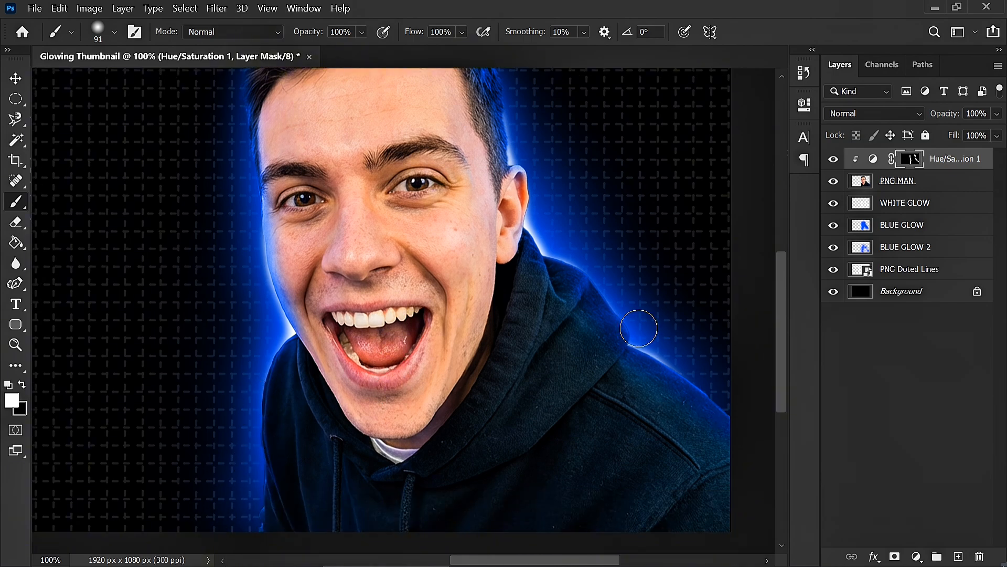
right_click(656, 306)
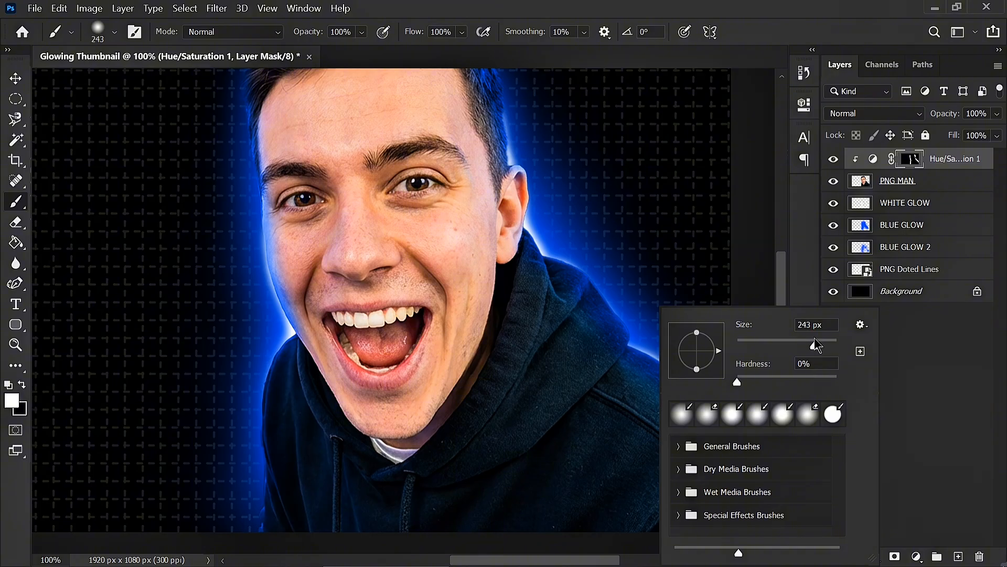
drag(815, 339, 815, 340)
click(631, 357)
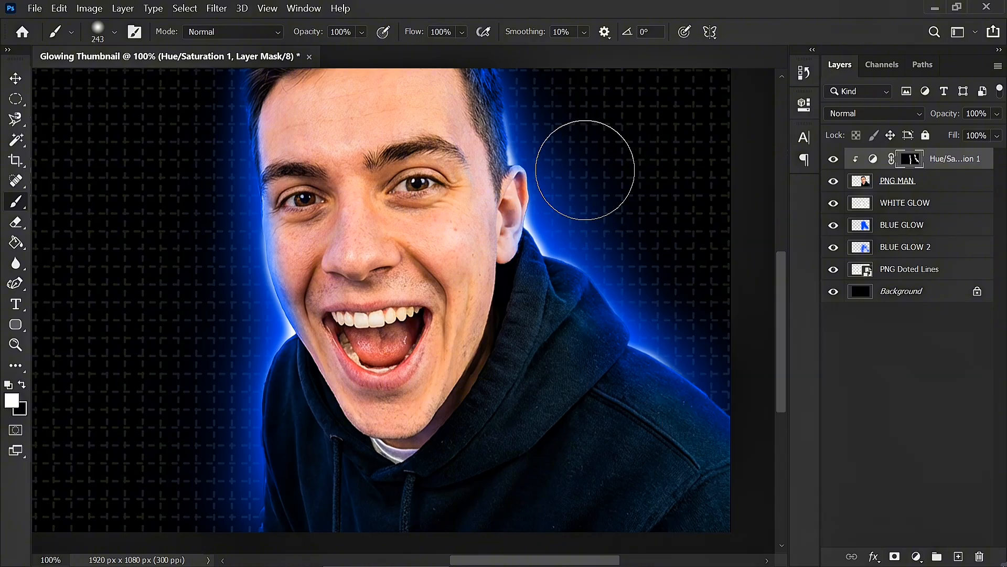
scroll(630, 168, up, 5)
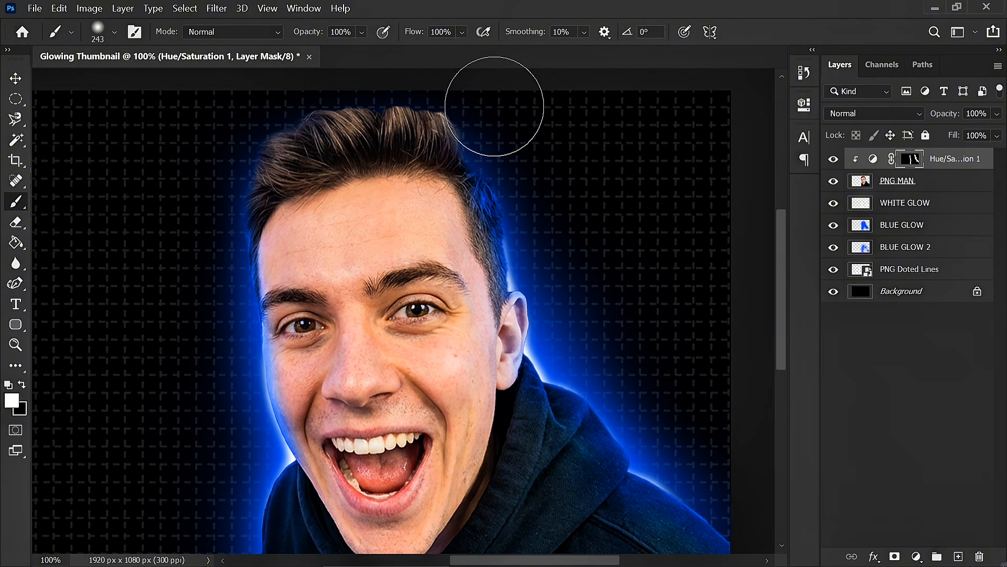
mouse_move(495, 107)
mouse_down()
mouse_move(471, 102)
mouse_move(450, 75)
mouse_move(275, 88)
mouse_up()
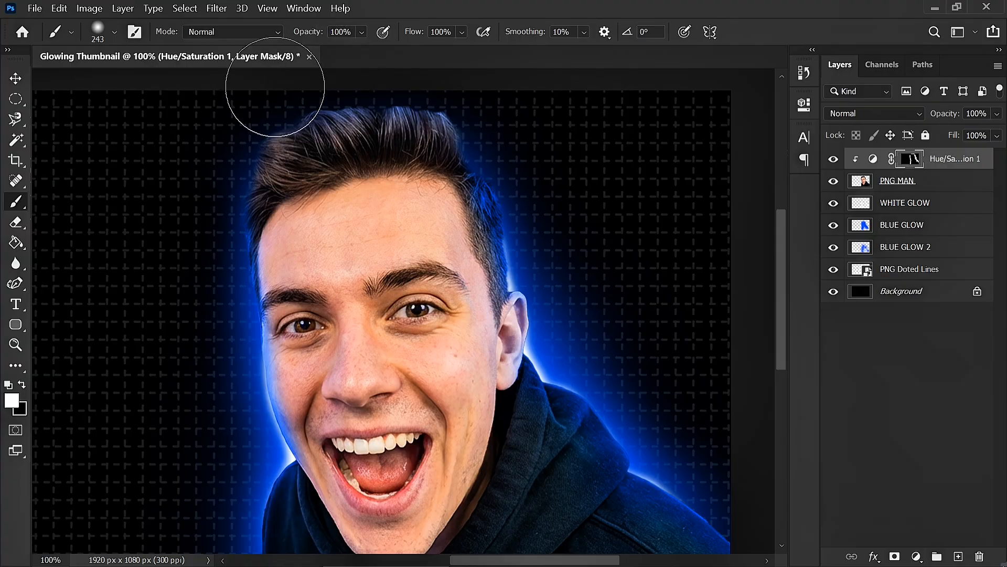
scroll(616, 225, down, 3)
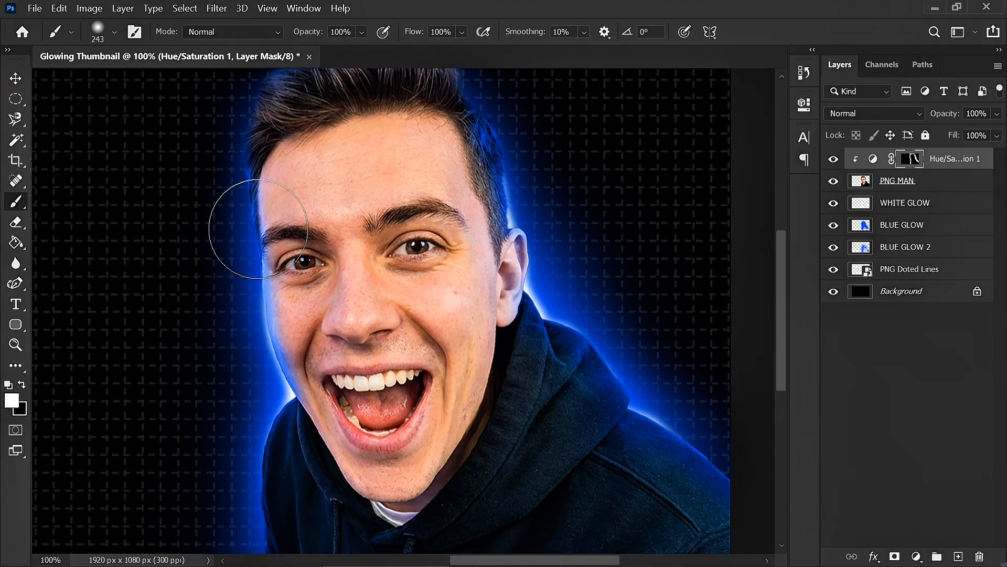
click(20, 81)
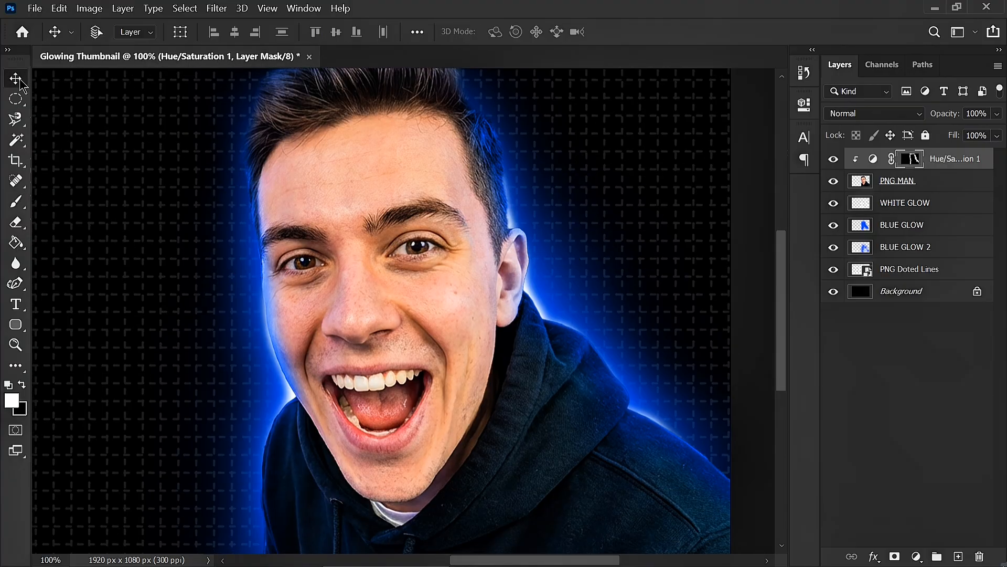
- Add a Brightness/Contrast adjustment clipped to the man with Brightness set to 73
click(918, 553)
click(905, 328)
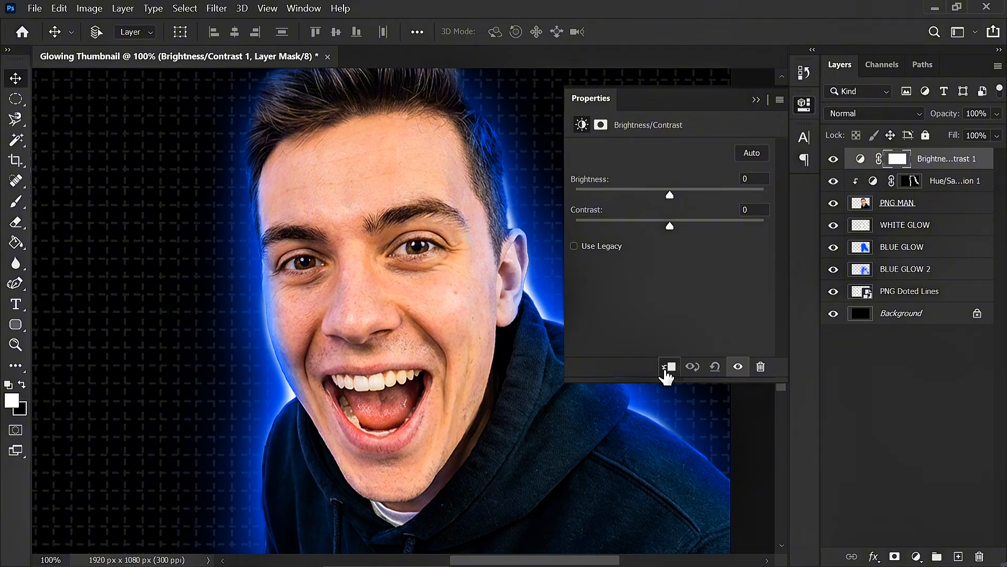
click(668, 367)
drag(670, 195, 716, 197)
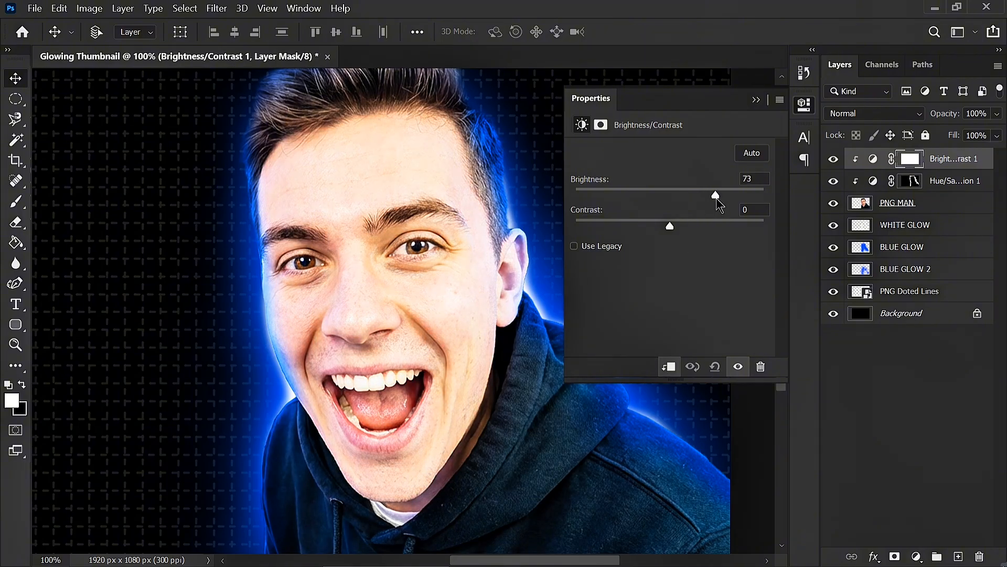
click(757, 100)
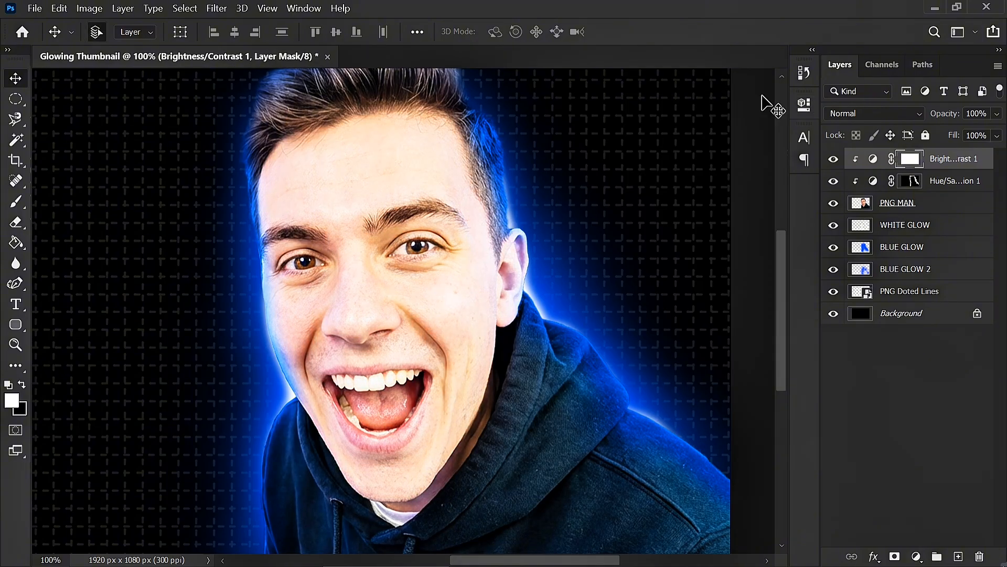
- Invert the Brightness/Contrast mask to black and paint white highlights along the man's shoulder, neck, hair and face edges with a 60 px brush
key(ctrl+i)
key(b)
right_click(587, 278)
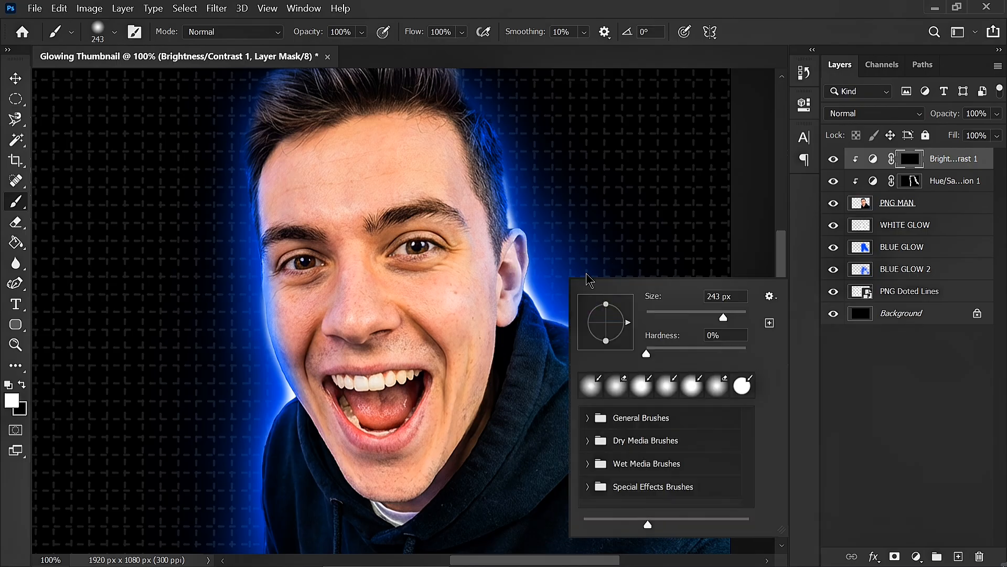
drag(659, 302, 510, 301)
key(Return)
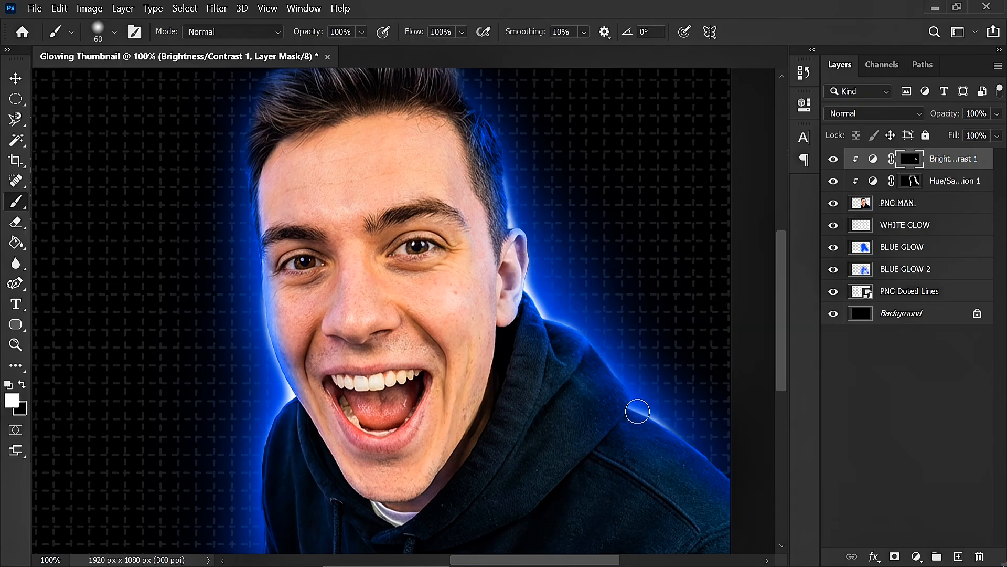
drag(639, 411, 666, 424)
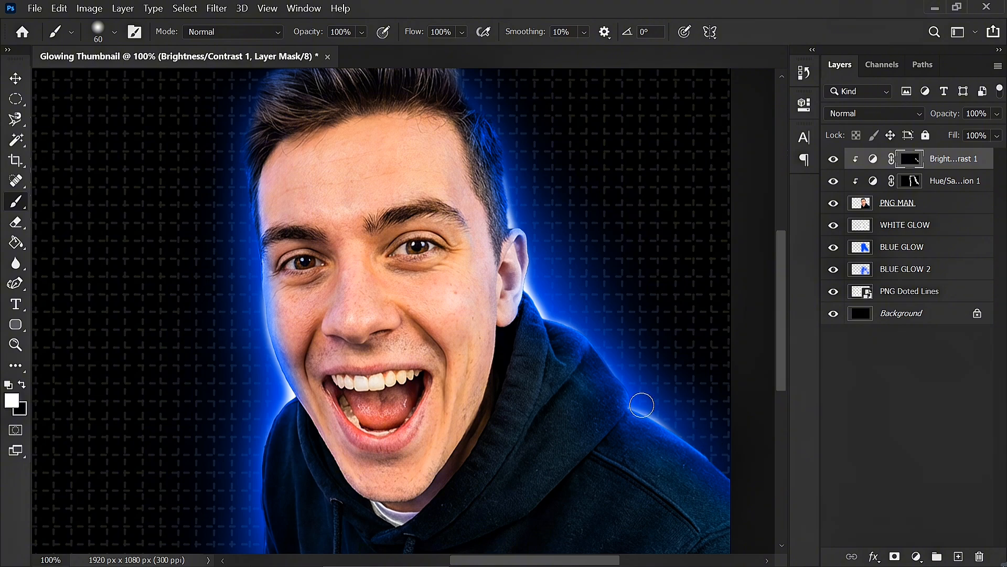
drag(537, 303, 528, 266)
drag(512, 212, 515, 180)
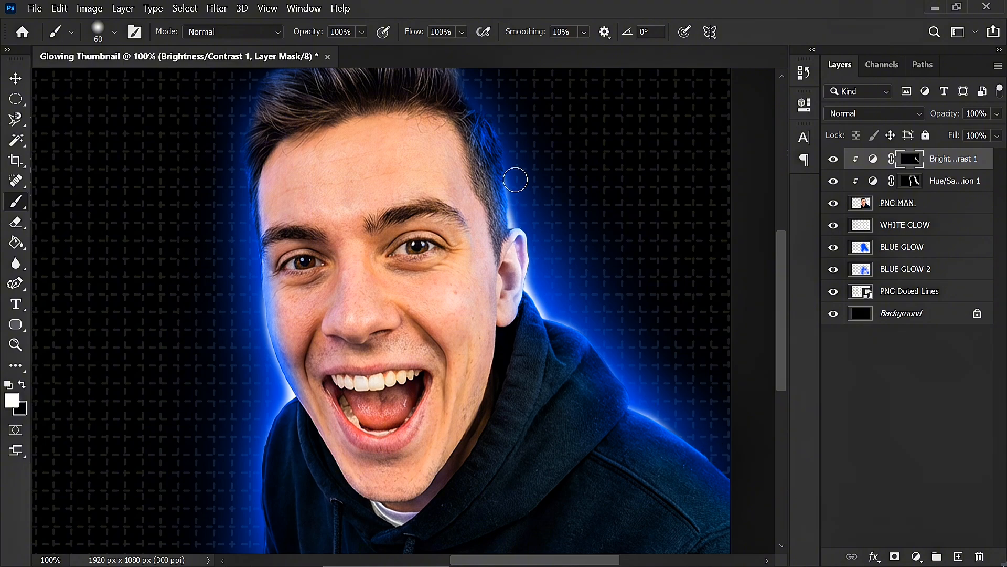
mouse_move(292, 398)
mouse_down()
mouse_move(254, 321)
mouse_move(277, 385)
mouse_up()
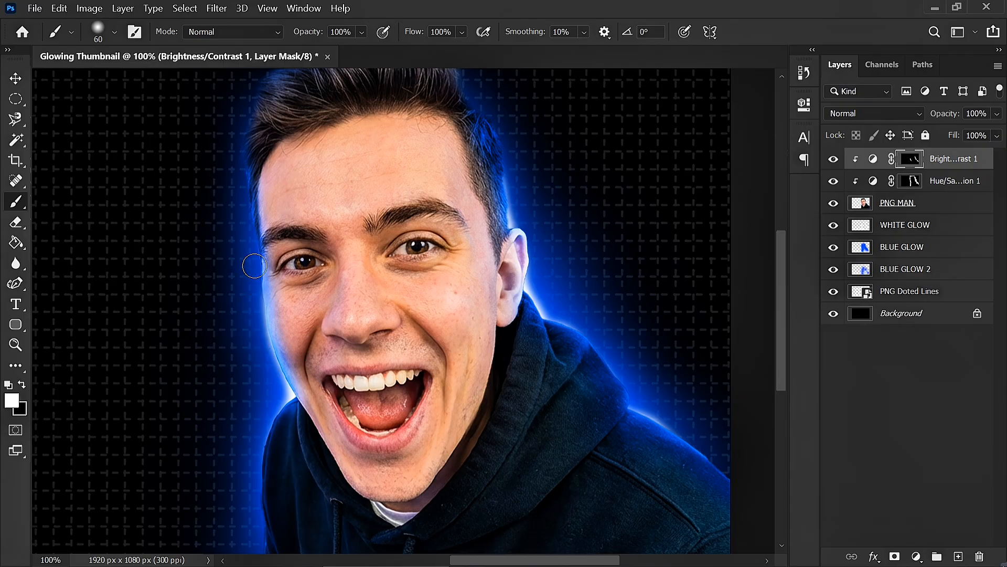
drag(255, 266, 249, 242)
mouse_move(285, 399)
mouse_down()
mouse_move(256, 437)
mouse_move(271, 404)
mouse_up()
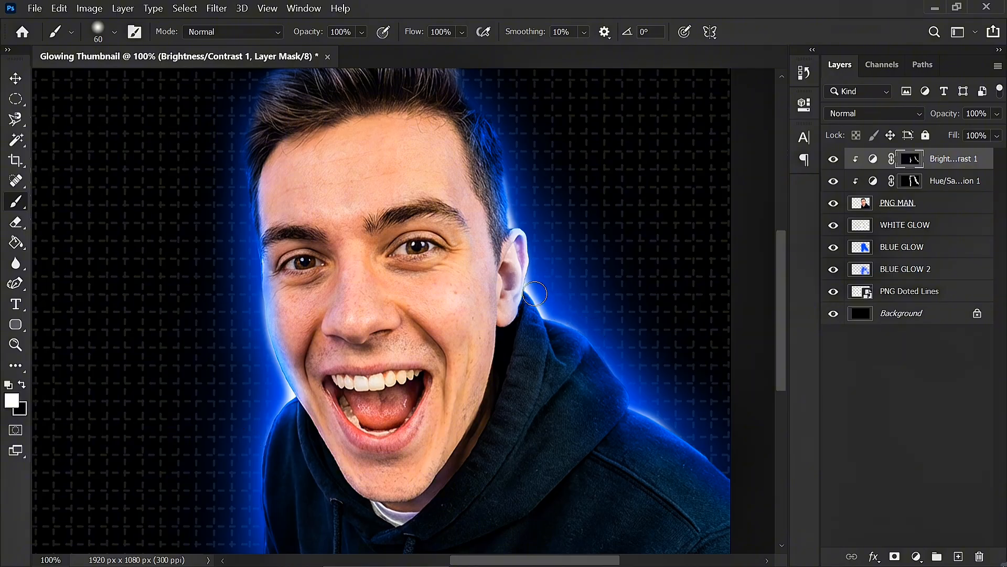
- Erase the unwanted fringe along the outer edge of the man's cheek on the PNG MAN layer with a 120 px, then 53 px eraser at 100% hardness
click(939, 205)
click(15, 222)
right_click(157, 346)
drag(264, 347, 303, 348)
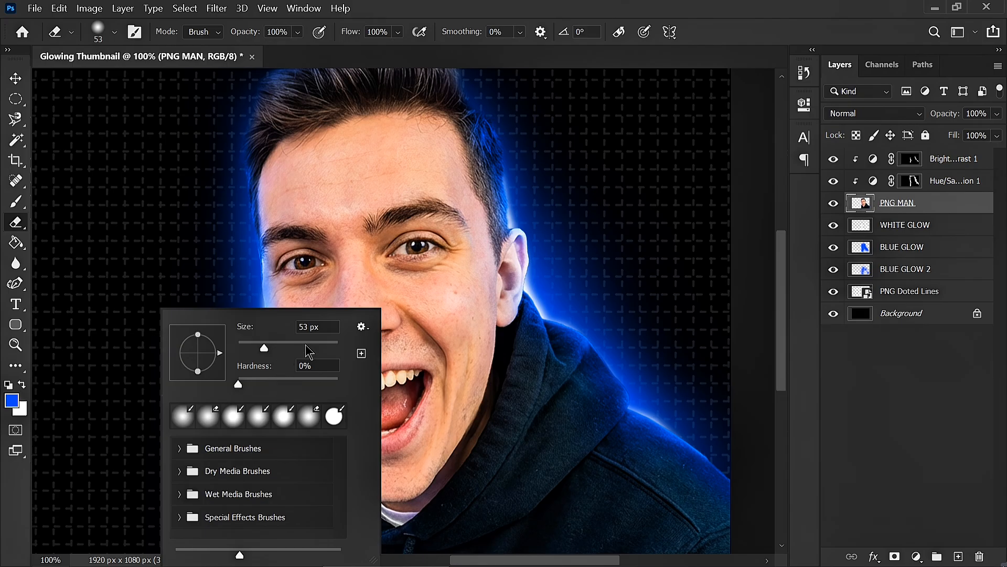
drag(238, 384, 396, 395)
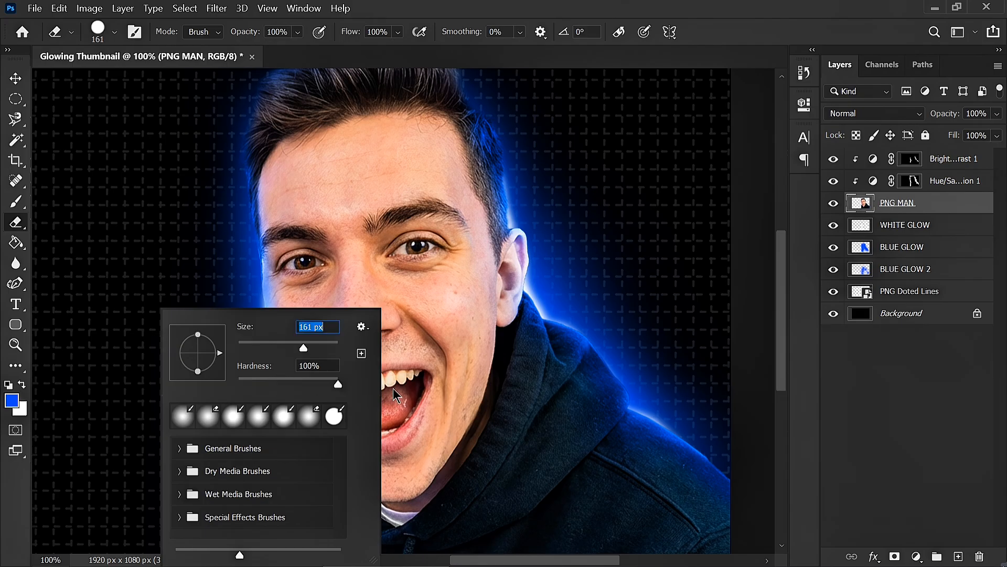
click(294, 348)
click(205, 258)
key(ctrl+plus)
key(ctrl+plus)
scroll(255, 383, left, 5)
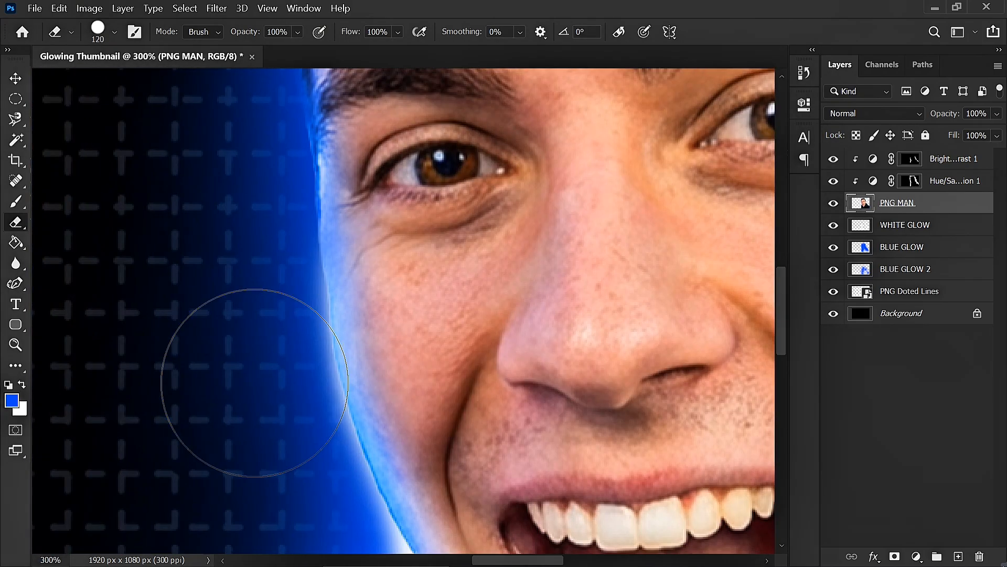
scroll(254, 383, down, 3)
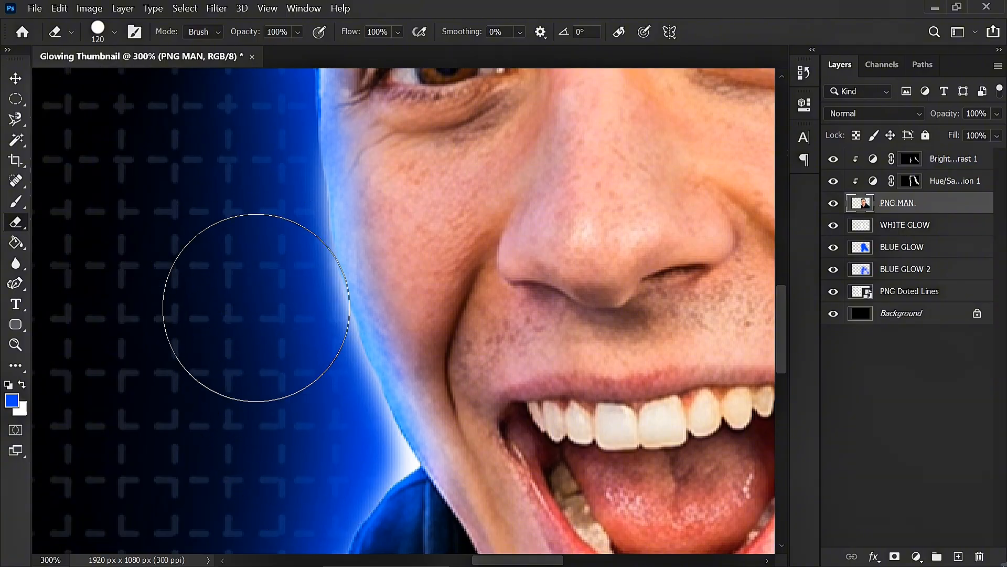
right_click(307, 399)
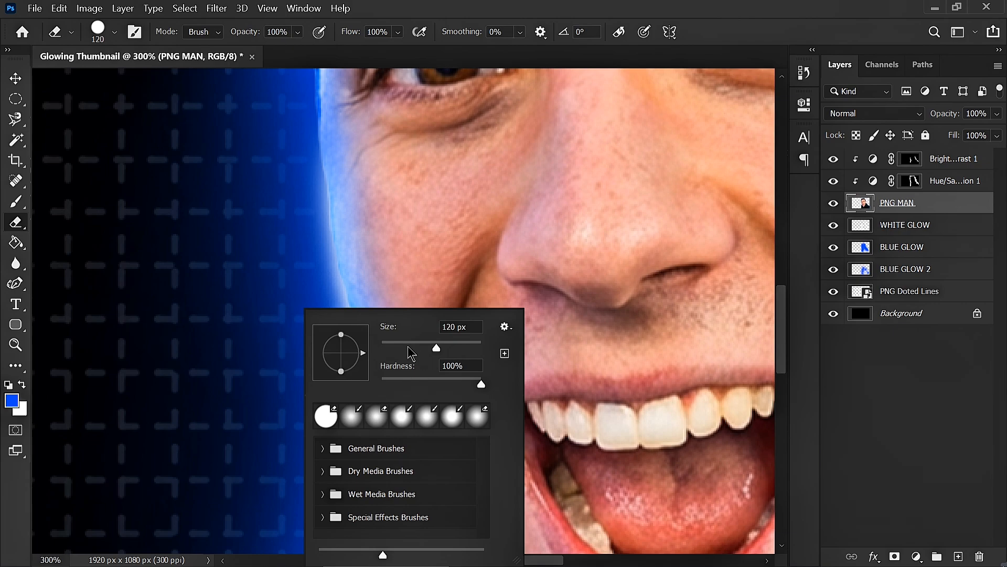
drag(410, 349, 422, 349)
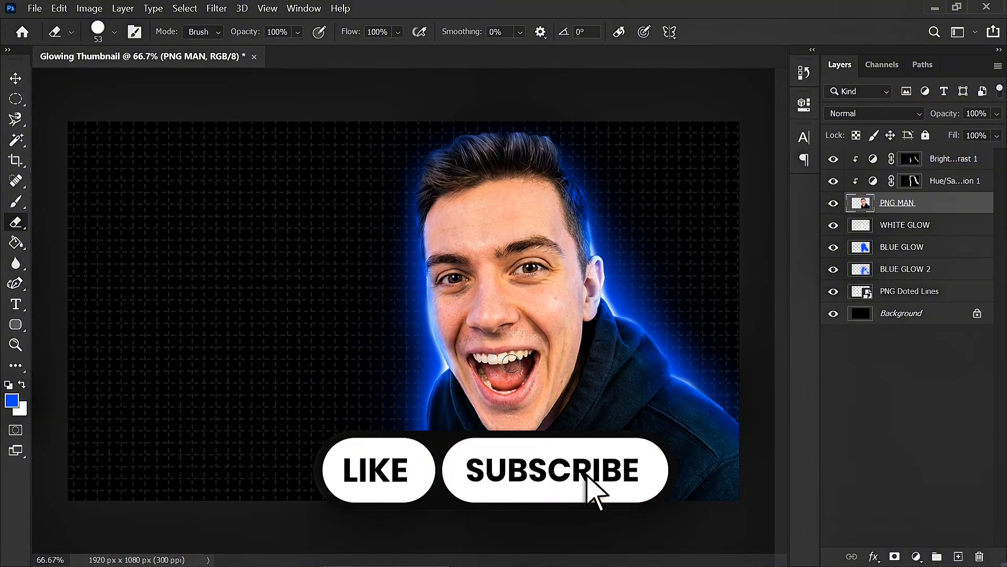
- Paint extra white on the WHITE GLOW layer along the man's hood, shoulder and face outline with a 60 px brush
key(v)
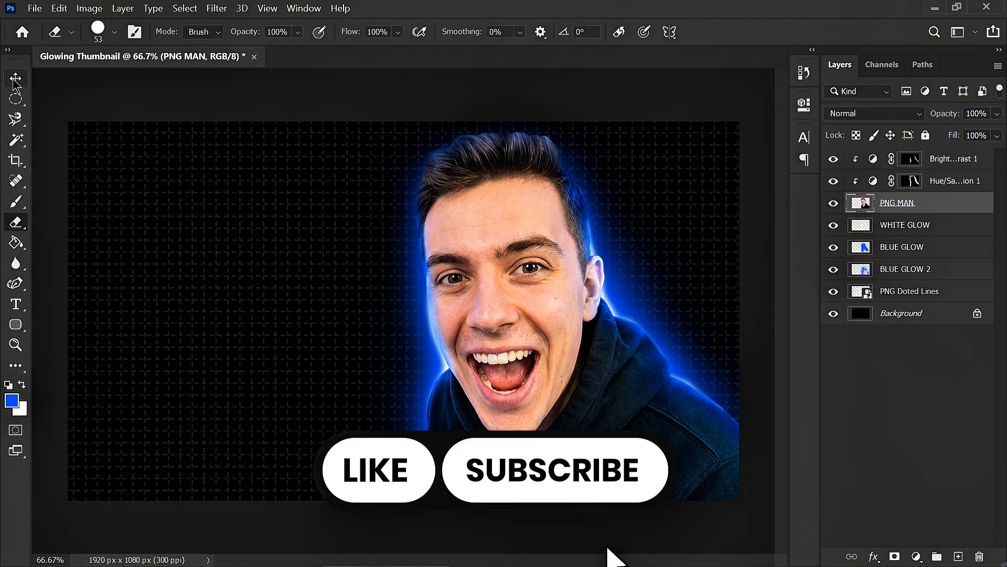
key(ctrl+plus)
scroll(573, 351, right, 2)
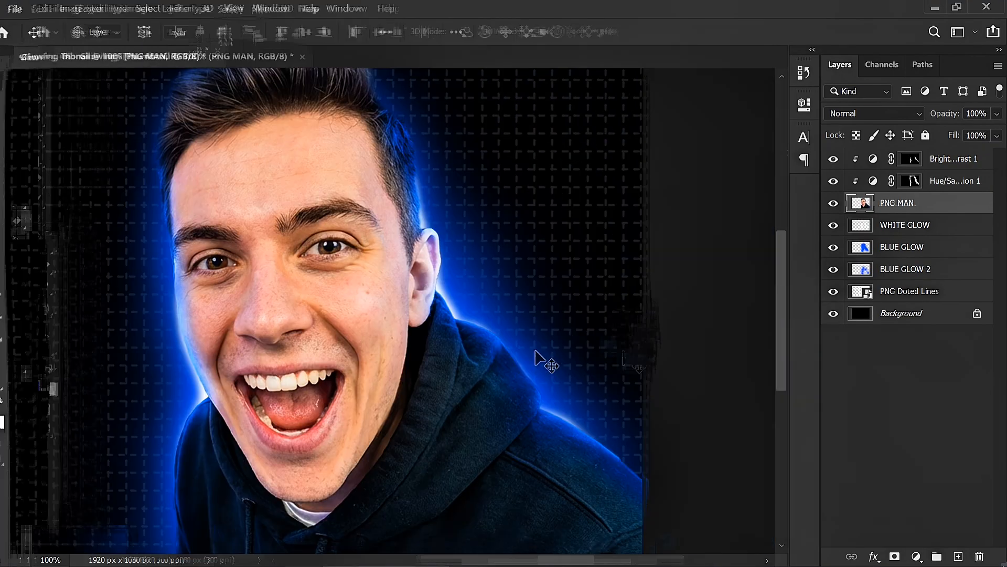
scroll(284, 372, left, 1)
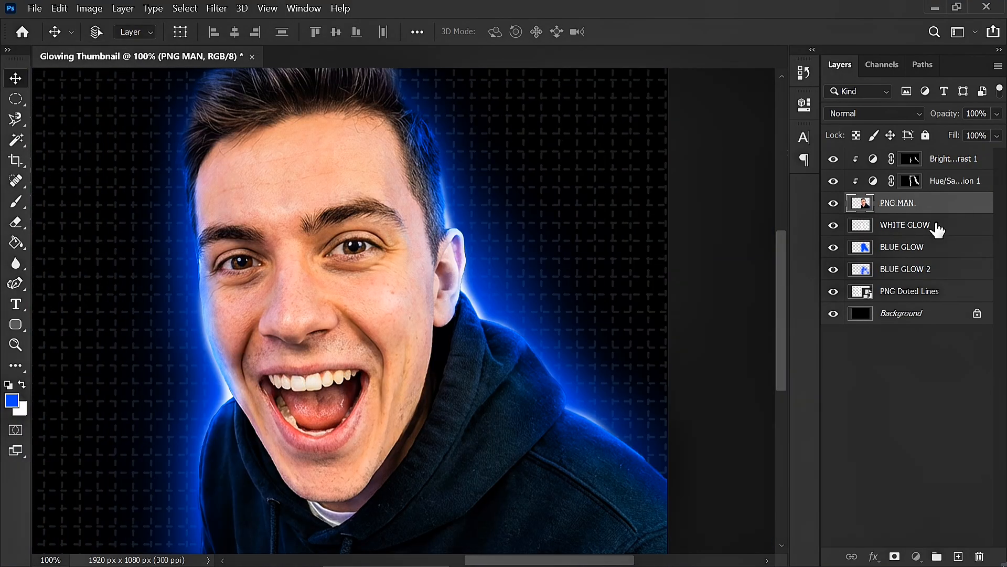
click(892, 226)
click(15, 203)
click(23, 386)
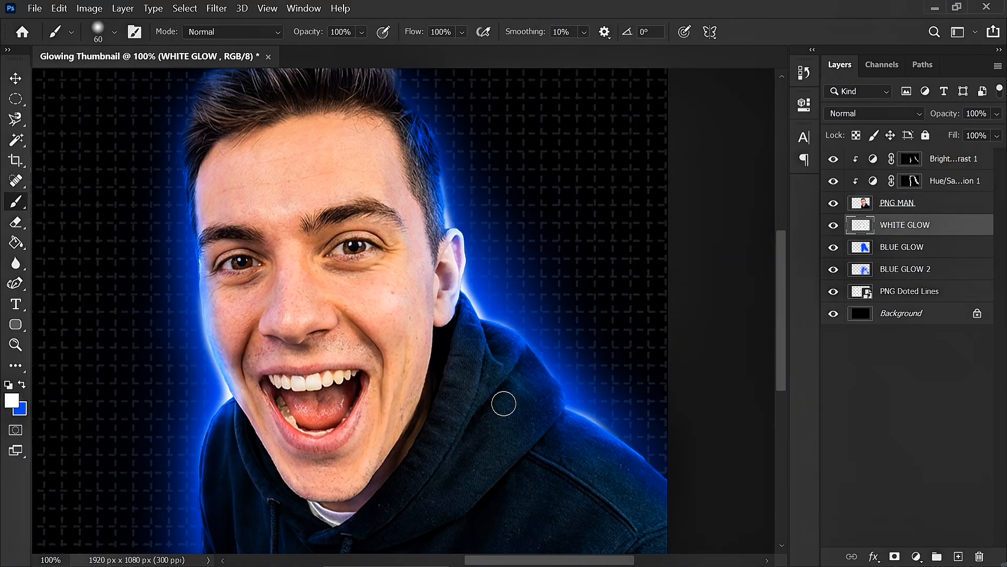
mouse_move(554, 409)
mouse_down()
mouse_move(506, 341)
mouse_move(522, 358)
mouse_up()
scroll(225, 423, down, 2)
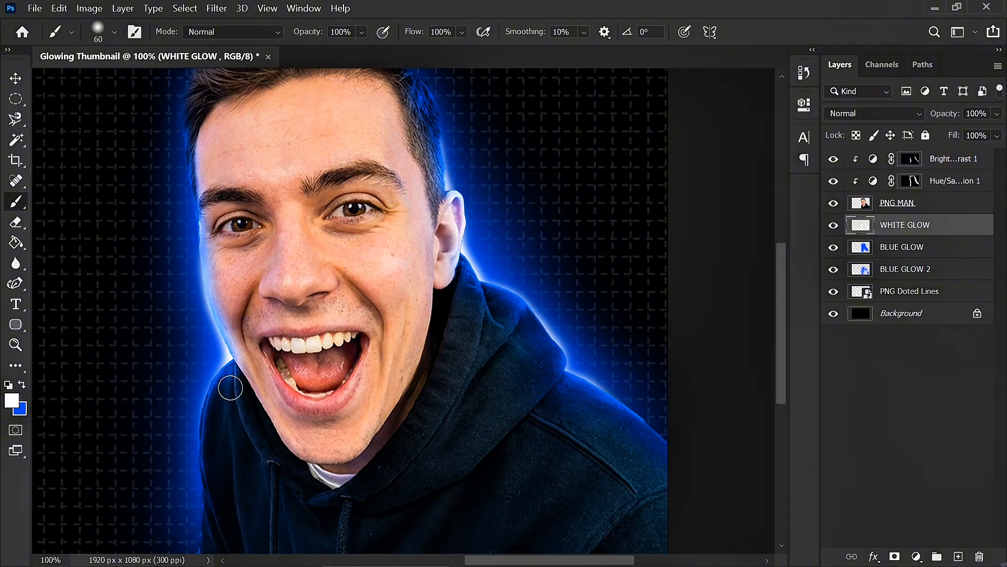
drag(222, 388, 215, 528)
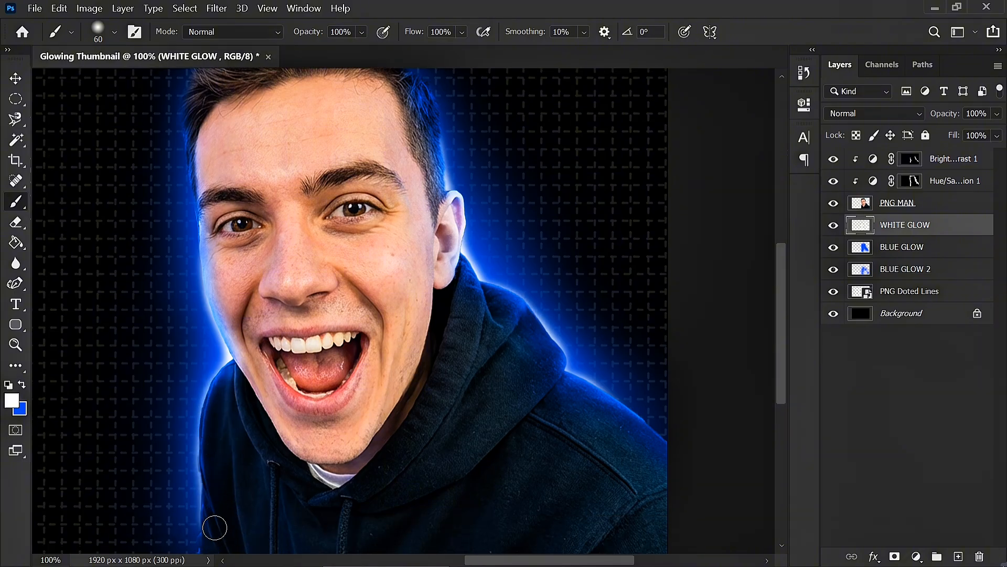
mouse_move(210, 247)
mouse_down()
mouse_move(206, 174)
mouse_move(208, 245)
mouse_up()
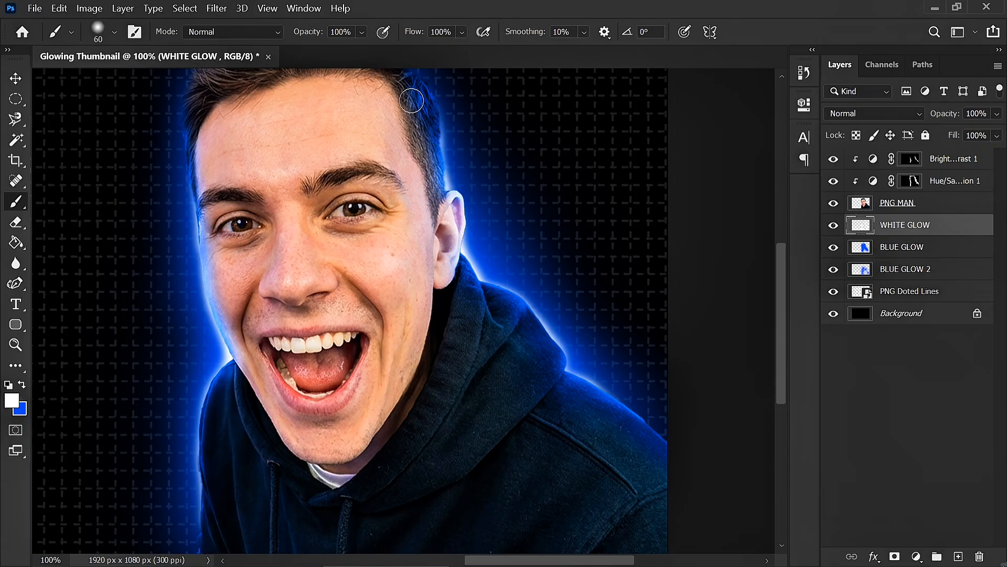
- Paint white on the Brightness/Contrast mask to brighten the outer edge of the hood with a 60 px brush
click(969, 158)
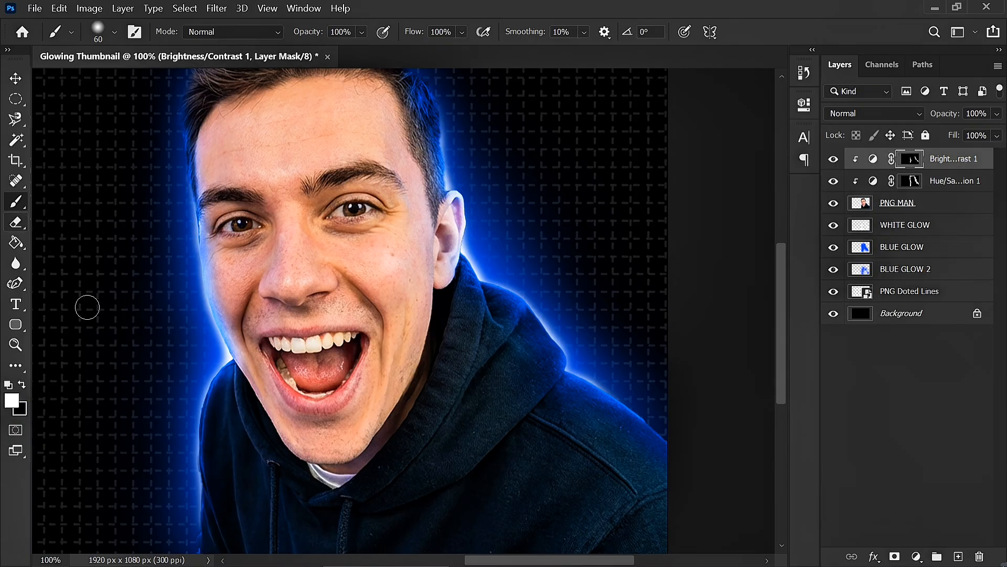
drag(237, 375, 247, 387)
key(ctrl+z)
drag(572, 358, 508, 293)
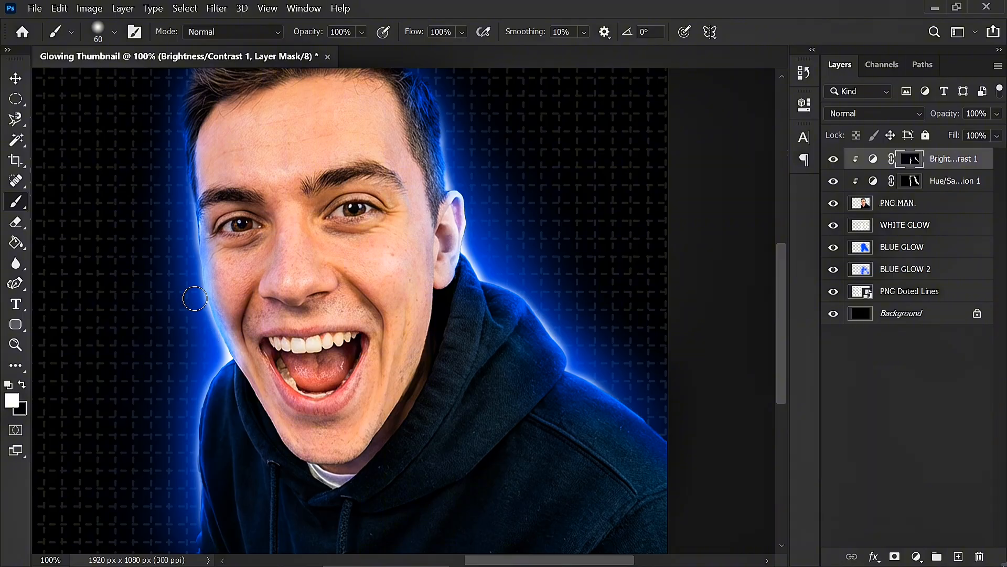
- Paint a blue rim along both sides of the jawline on the Hue/Saturation mask with a white 28 px brush at 0% hardness
key(ctrl+minus)
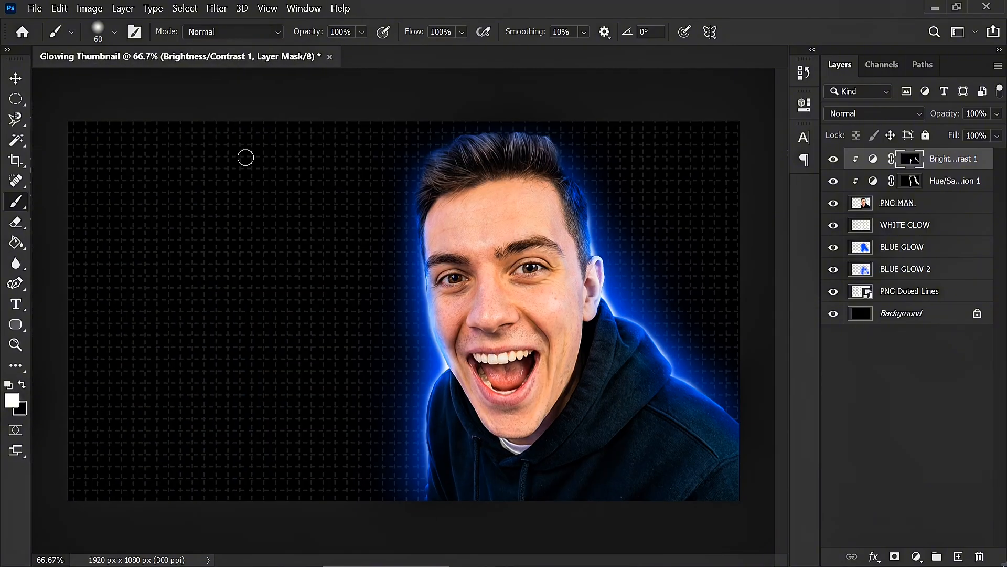
click(15, 78)
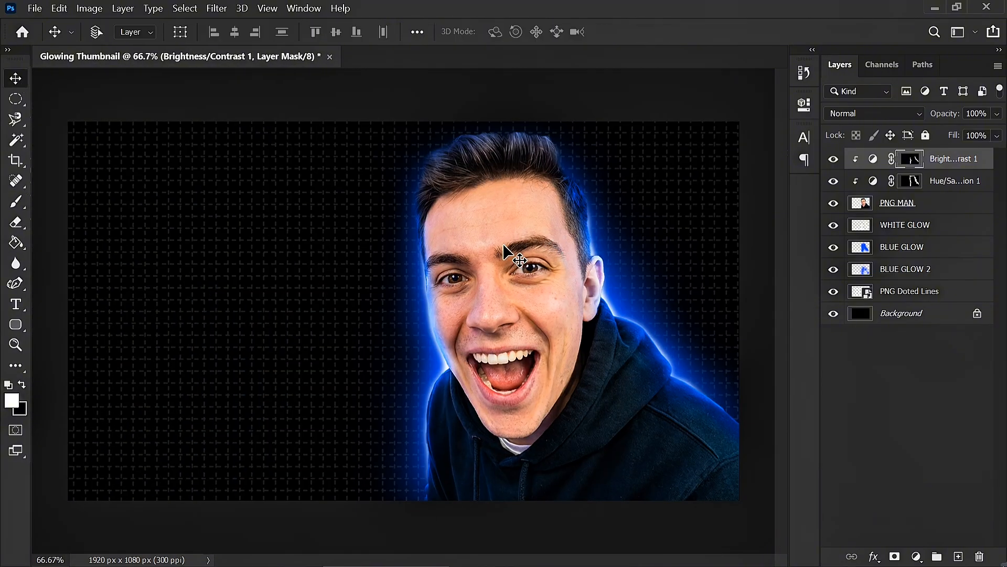
scroll(586, 360, up, 5)
scroll(586, 360, down, 3)
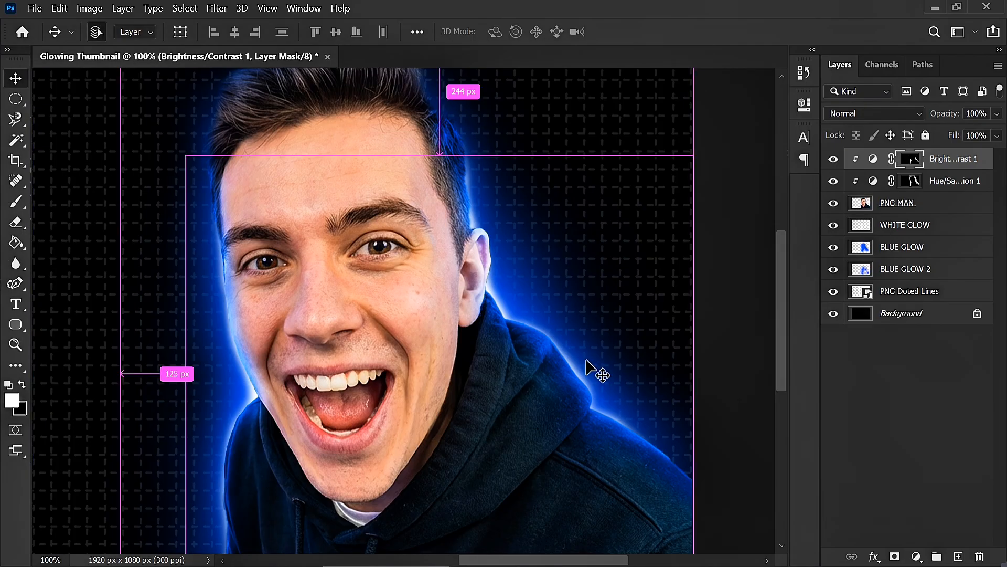
key(b)
click(911, 182)
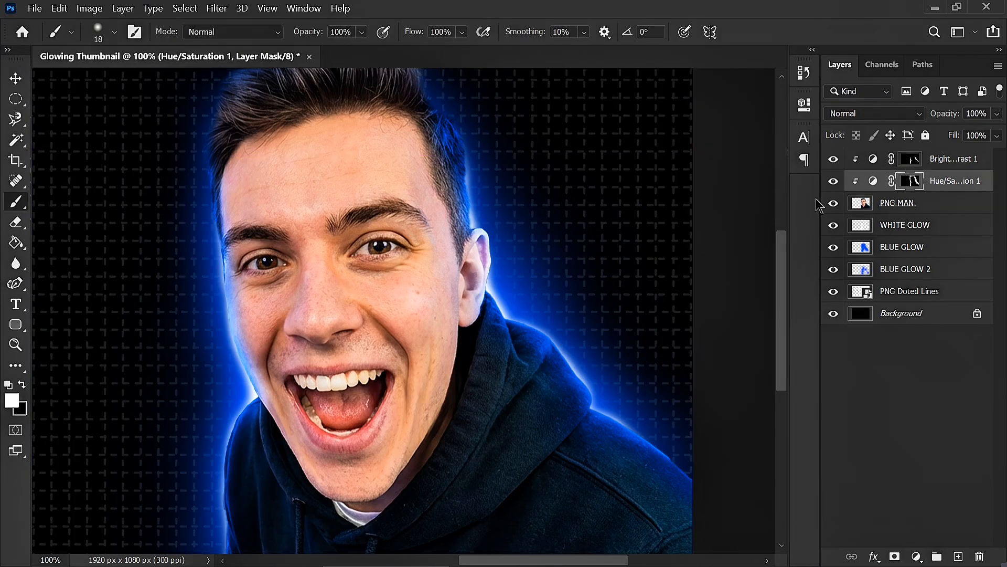
right_click(580, 276)
click(483, 320)
drag(424, 458, 480, 342)
mouse_move(299, 469)
mouse_down()
mouse_move(276, 429)
mouse_move(335, 507)
mouse_move(383, 494)
mouse_move(431, 433)
mouse_move(456, 345)
mouse_up()
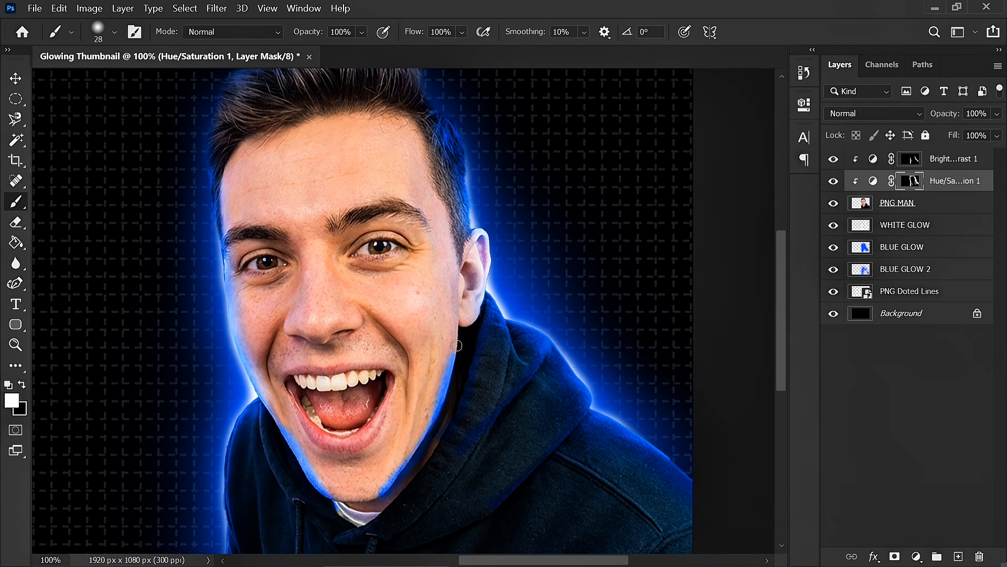
- Enlarge the brush to 77 px and extend the blue tint from below the ear along the neck to the chin
right_click(391, 299)
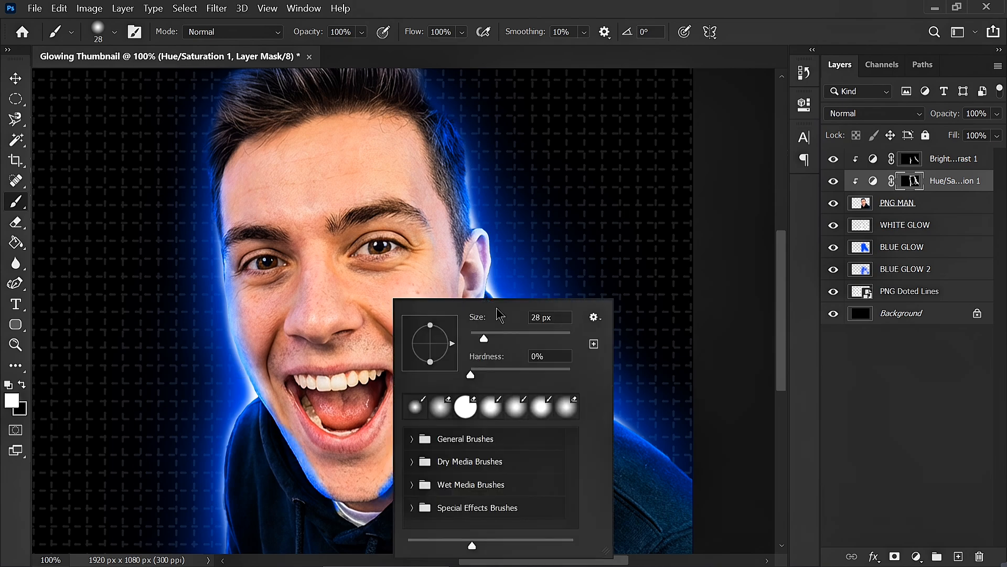
click(509, 334)
key(Return)
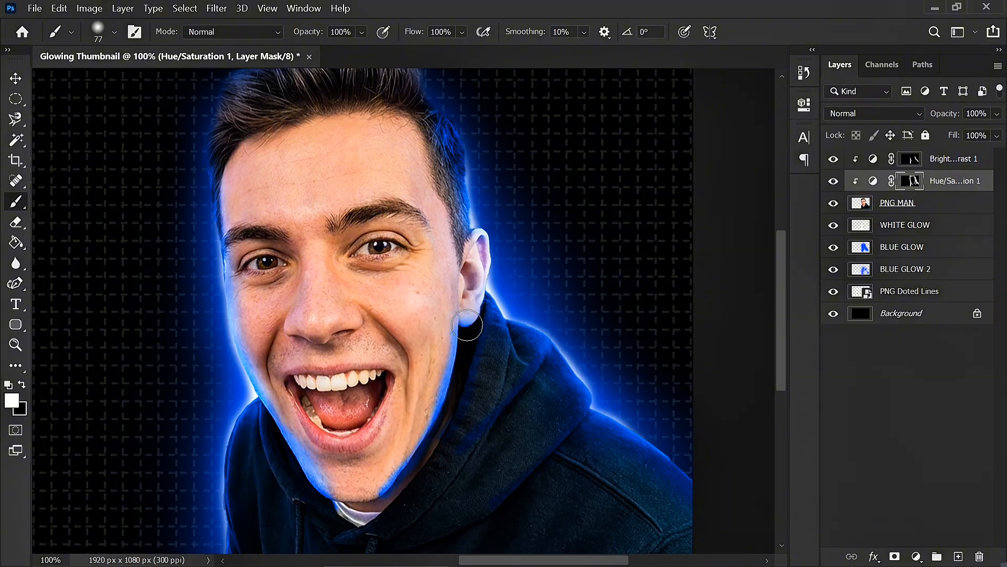
mouse_move(467, 325)
mouse_down()
mouse_move(439, 431)
mouse_move(363, 507)
mouse_up()
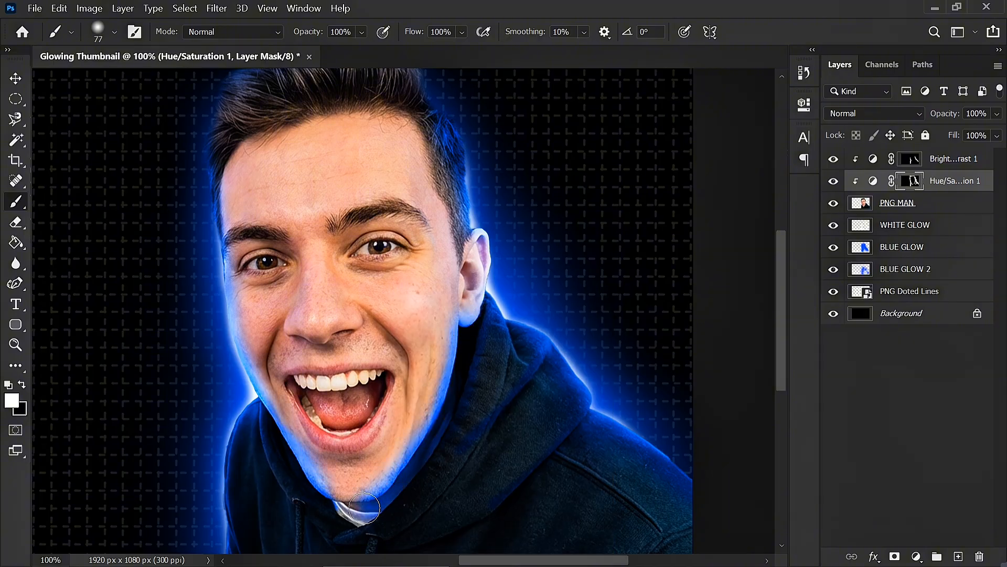
- Paint white highlights on the Brightness/Contrast mask along the jawline and hood folds with a 24 px brush
click(911, 158)
right_click(562, 299)
drag(676, 340, 610, 321)
mouse_move(458, 333)
mouse_down()
mouse_move(445, 397)
mouse_move(401, 467)
mouse_up()
key(ctrl+z)
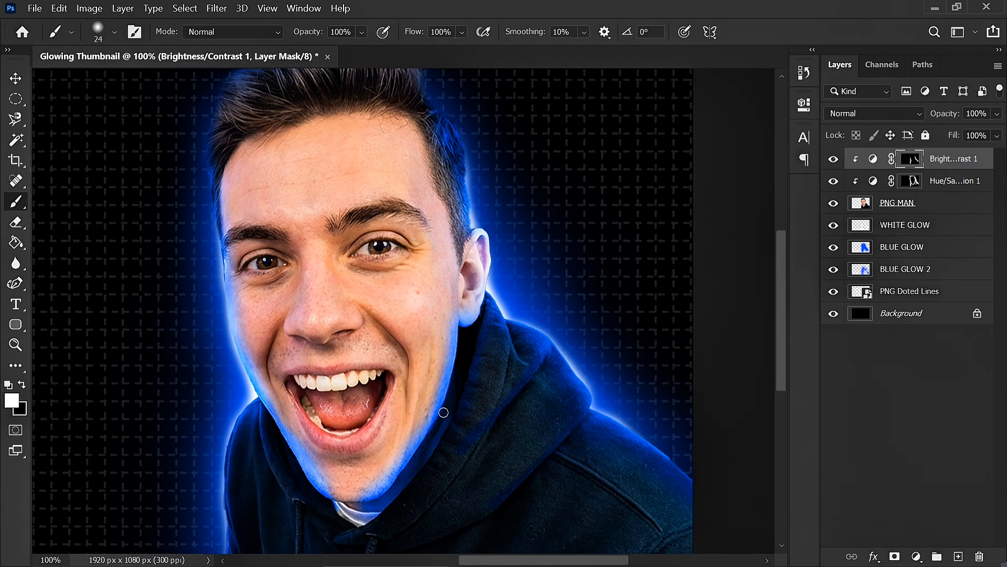
mouse_move(457, 336)
mouse_down()
mouse_move(428, 436)
mouse_move(374, 507)
mouse_up()
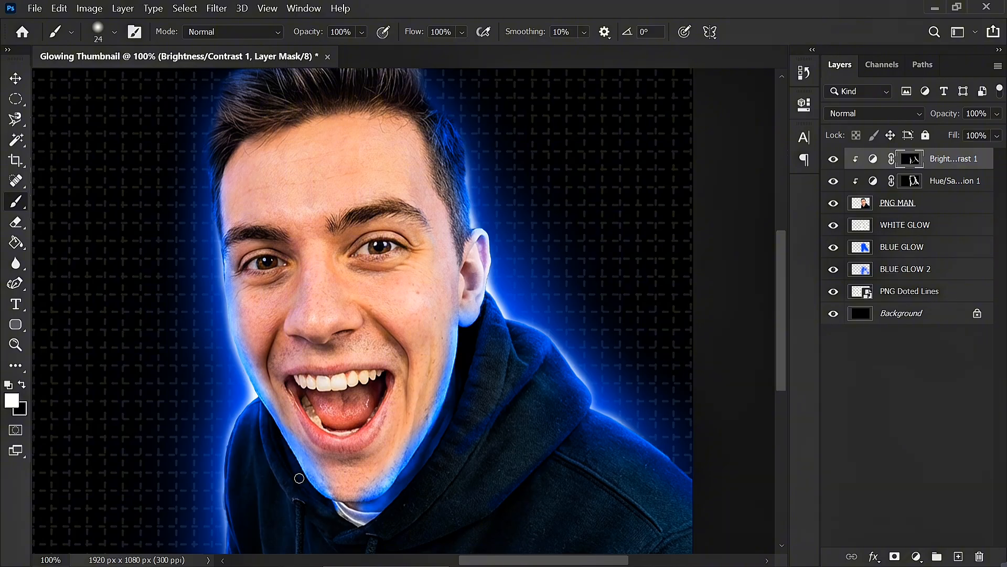
drag(274, 418, 317, 511)
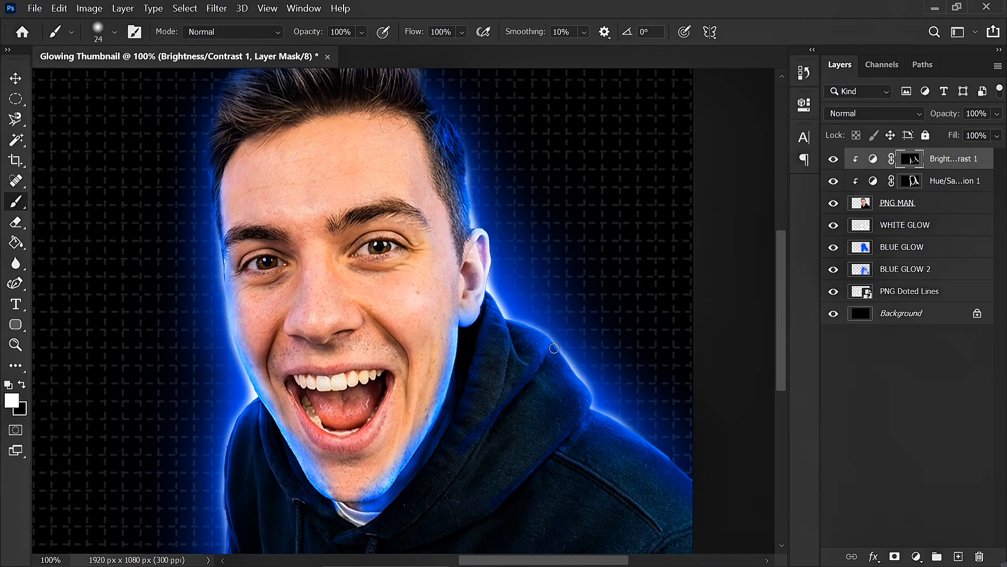
drag(555, 348, 499, 415)
drag(477, 335, 443, 425)
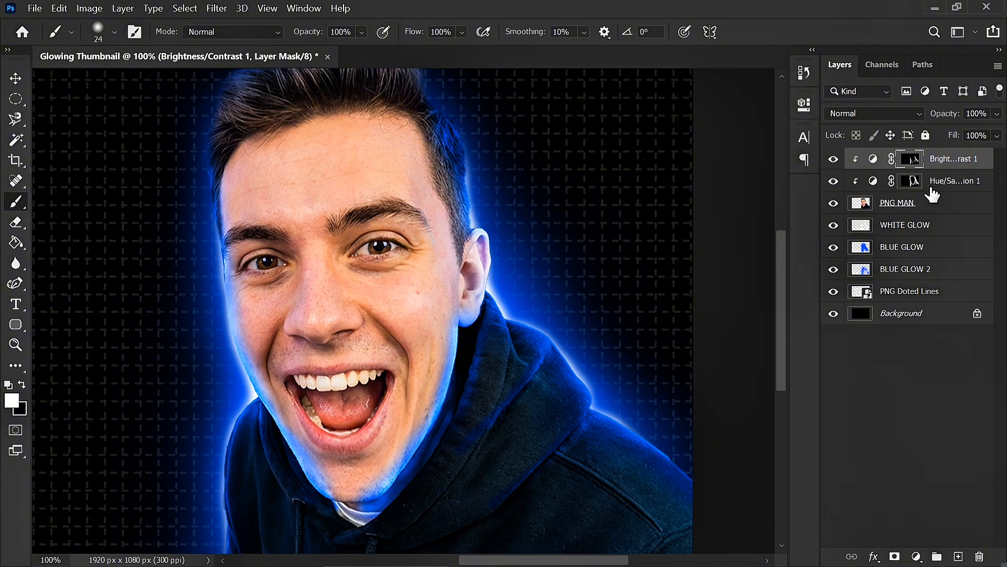
- Paint black on the Hue/Saturation mask over the shirt collar with a soft brush to remove its blue tint
click(917, 184)
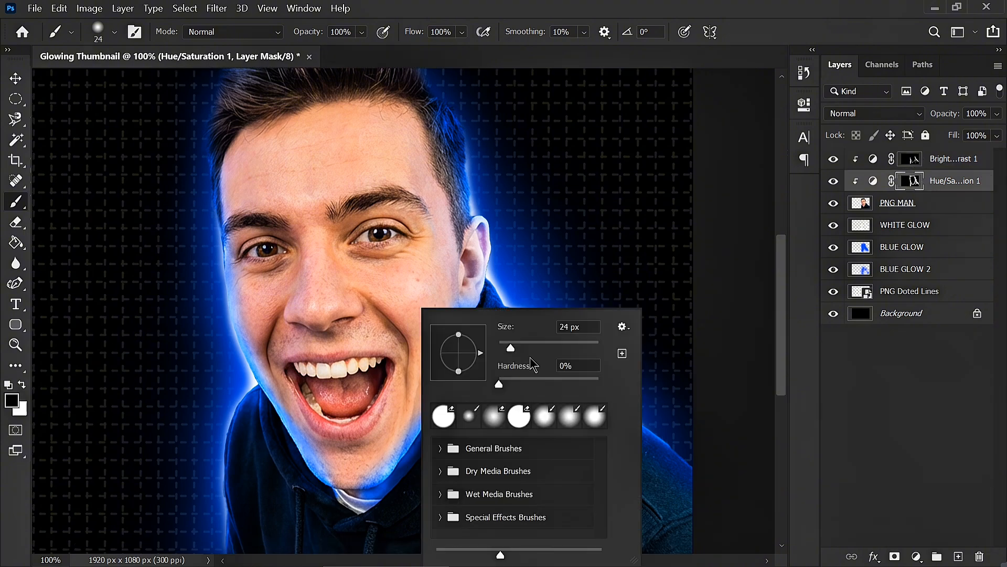
drag(545, 347, 499, 348)
click(362, 509)
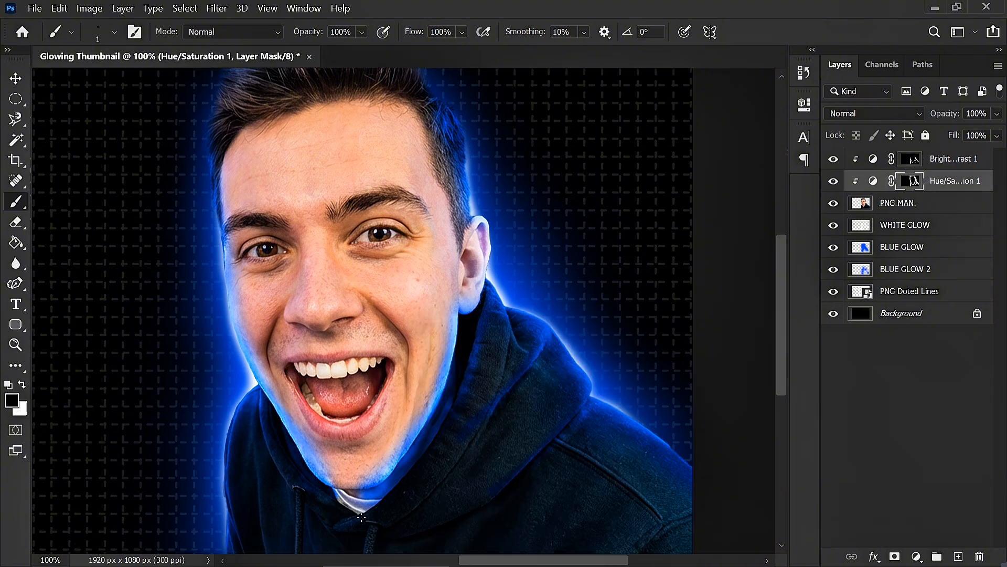
right_click(365, 509)
click(349, 518)
- Try to remove the blue tint from the neck and inner hood on the Hue/Saturation mask with a black 100 px brush at 100% hardness
right_click(426, 465)
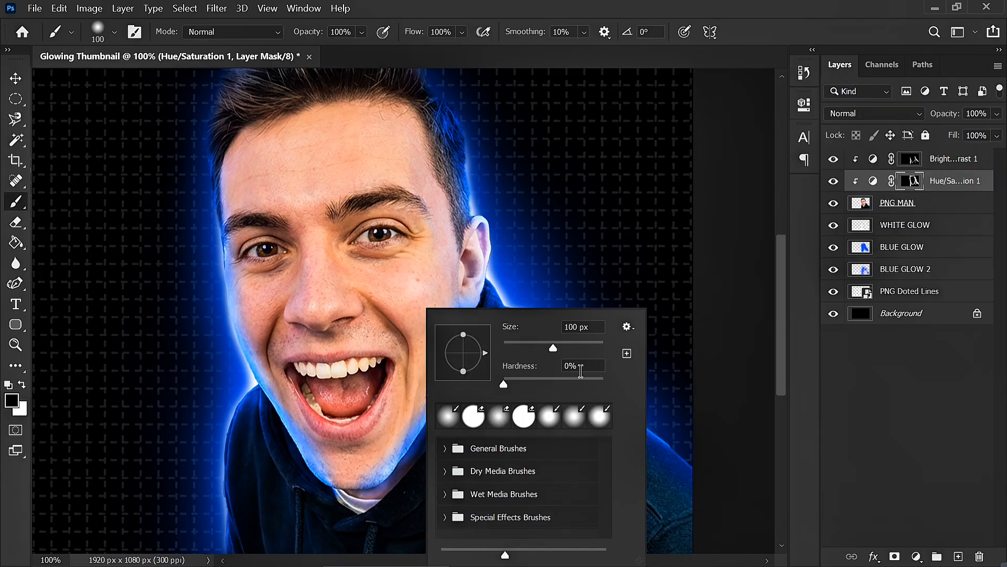
drag(586, 380, 656, 377)
click(544, 282)
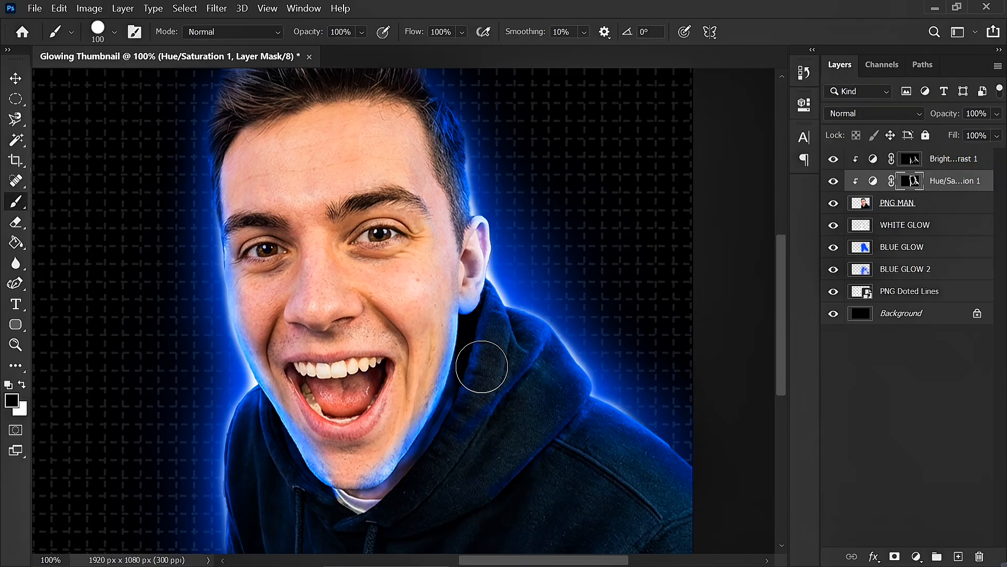
drag(479, 366, 423, 480)
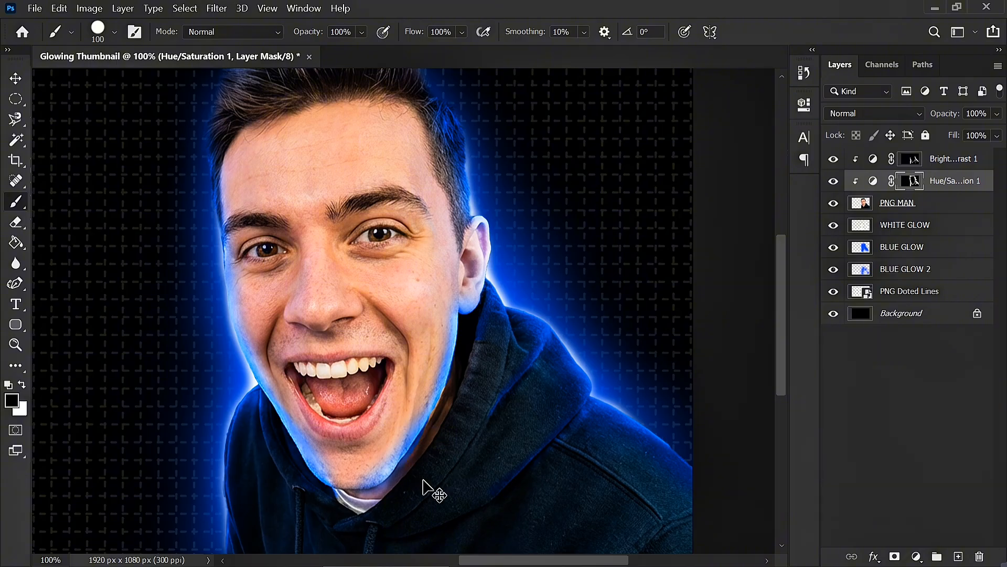
key(x)
click(427, 479)
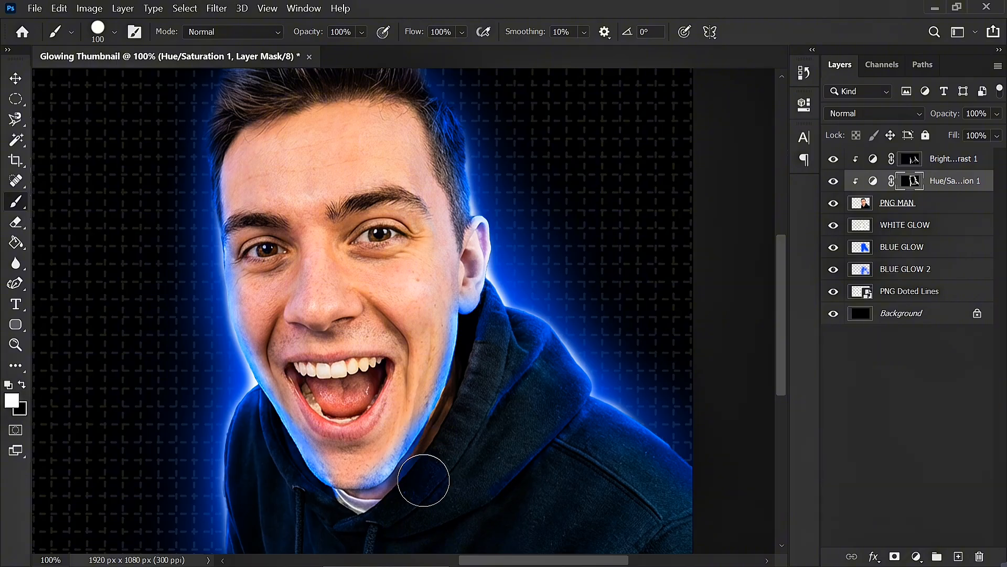
key(ctrl+z)
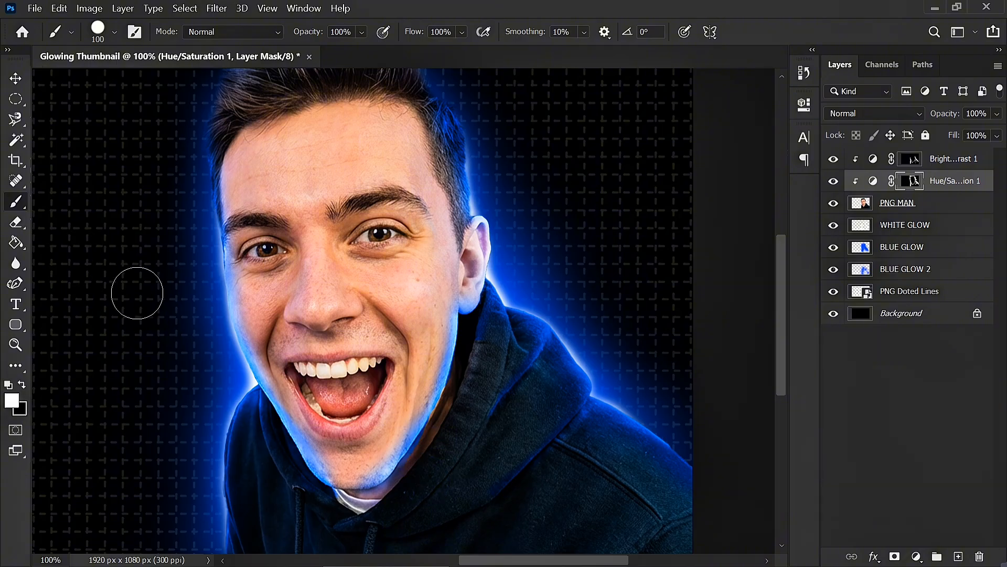
key(ctrl+z)
- Paint black over the neck and inner hood on the Hue/Saturation and Brightness/Contrast masks with a hard 50 px brush
right_click(581, 150)
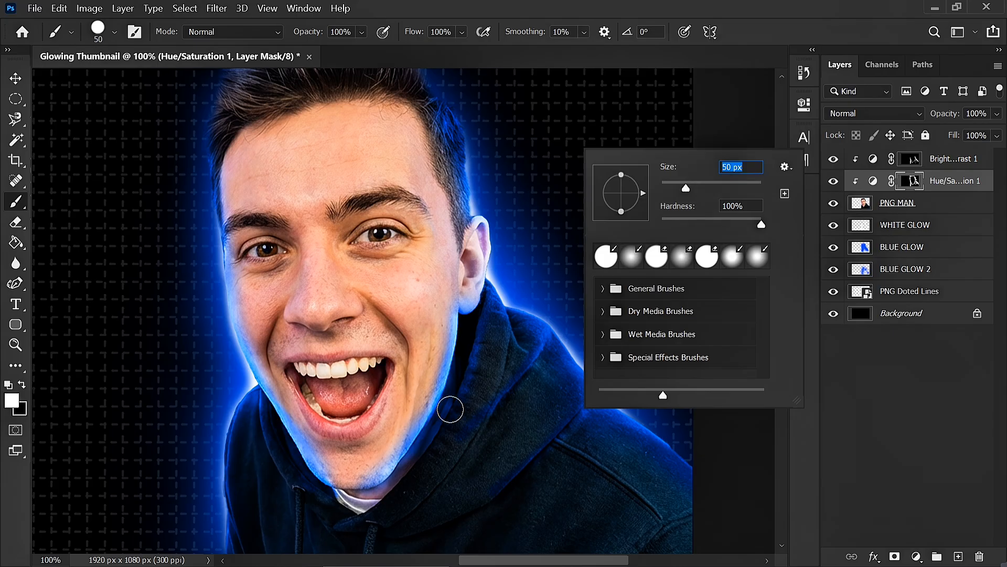
key(Return)
click(22, 386)
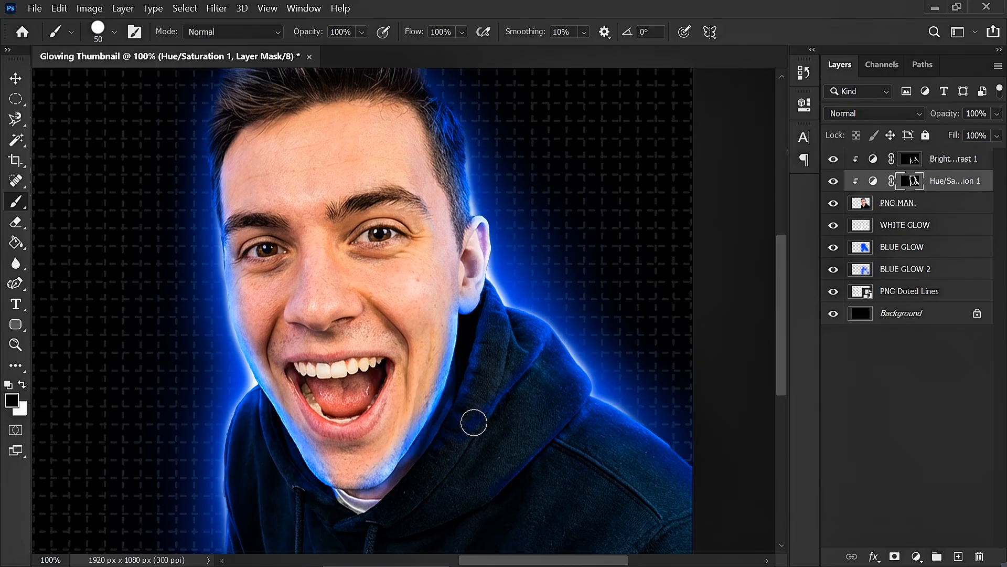
mouse_move(445, 411)
mouse_down()
mouse_move(432, 432)
mouse_move(441, 438)
mouse_move(445, 423)
mouse_move(418, 466)
mouse_move(432, 441)
mouse_move(361, 504)
mouse_up()
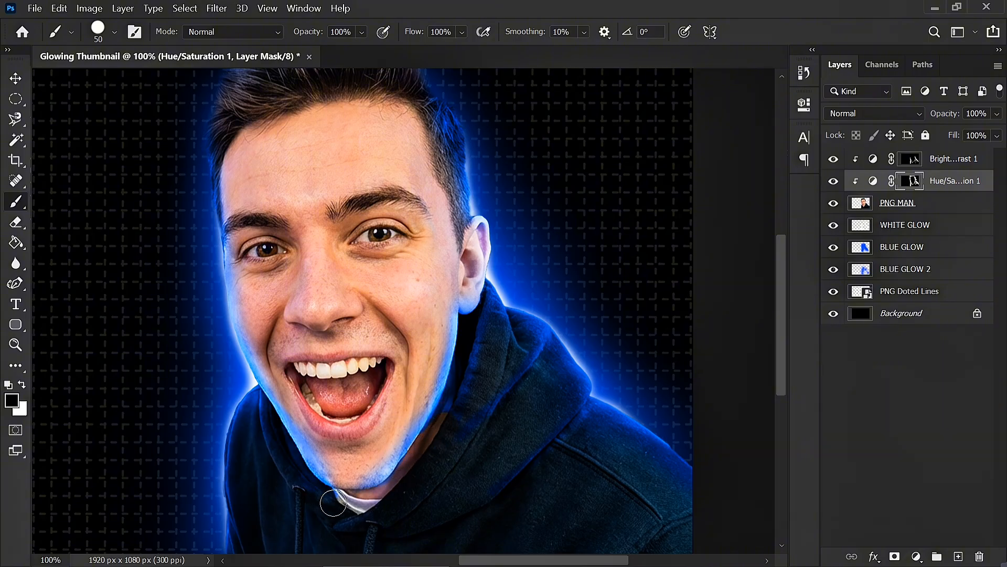
click(912, 158)
drag(428, 439, 406, 477)
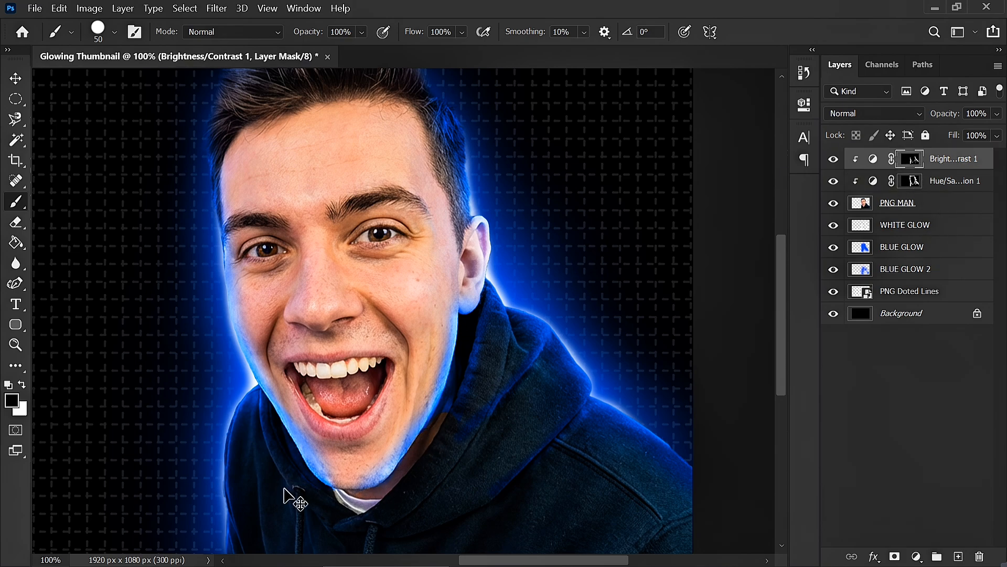
- Soften the chin and jaw highlights on the Brightness/Contrast mask with a black 91 px brush at 0% hardness and 34% opacity
key(ctrl+minus)
key(ctrl+minus)
key(ctrl+plus)
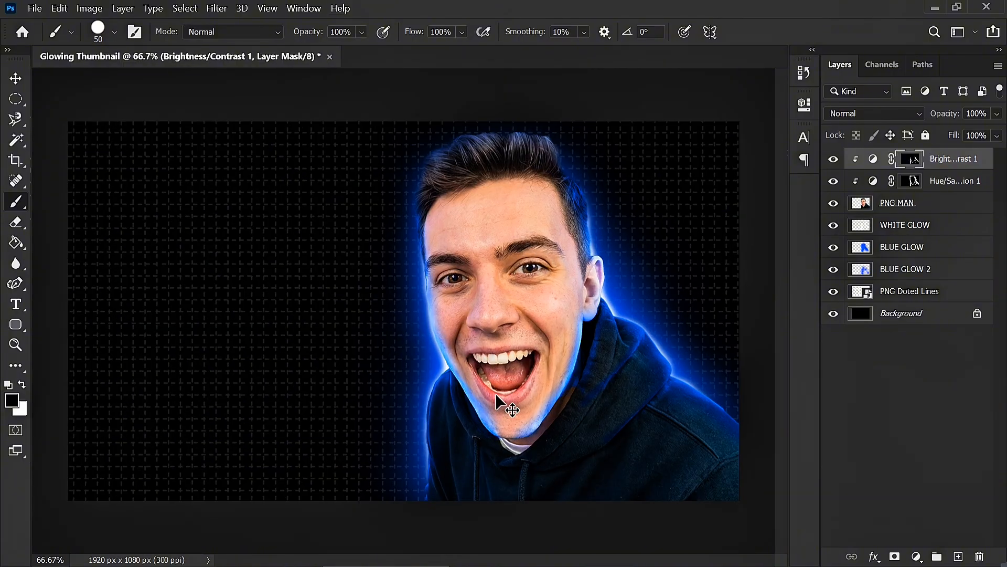
right_click(507, 403)
click(575, 386)
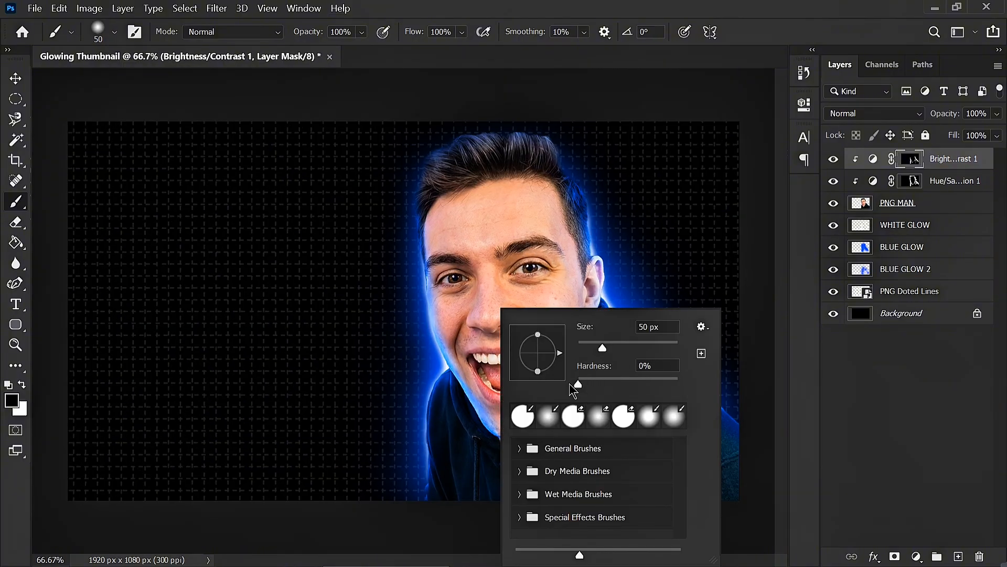
click(488, 320)
key(ctrl+plus)
key(ctrl+plus)
scroll(562, 426, down, 1)
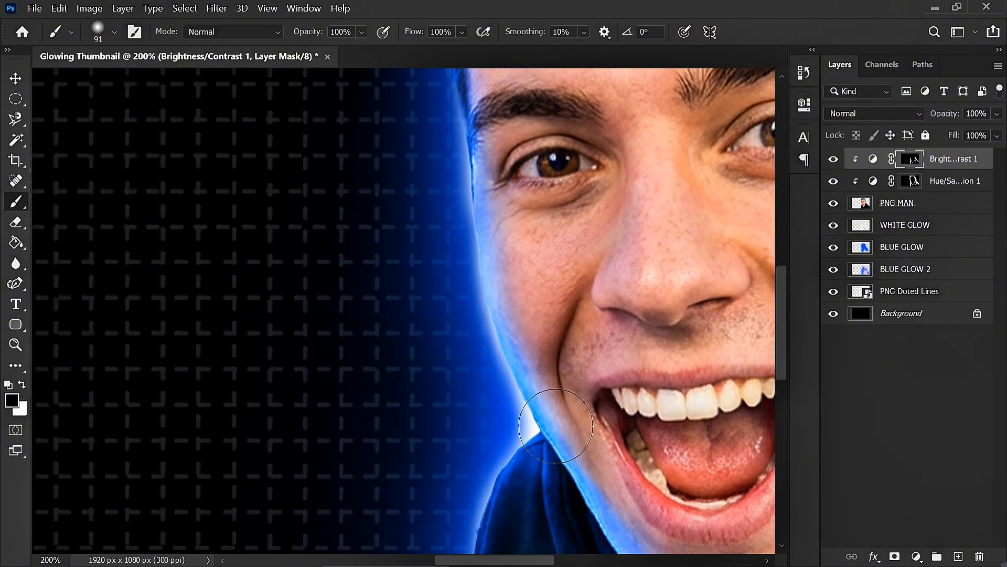
key(ctrl+minus)
drag(303, 32, 264, 38)
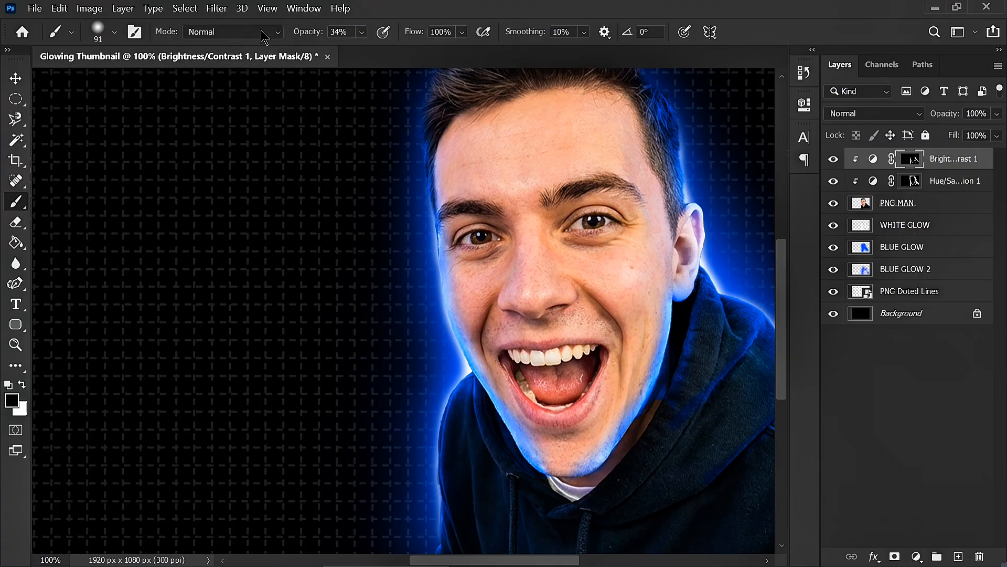
drag(559, 465, 537, 436)
drag(559, 469, 577, 474)
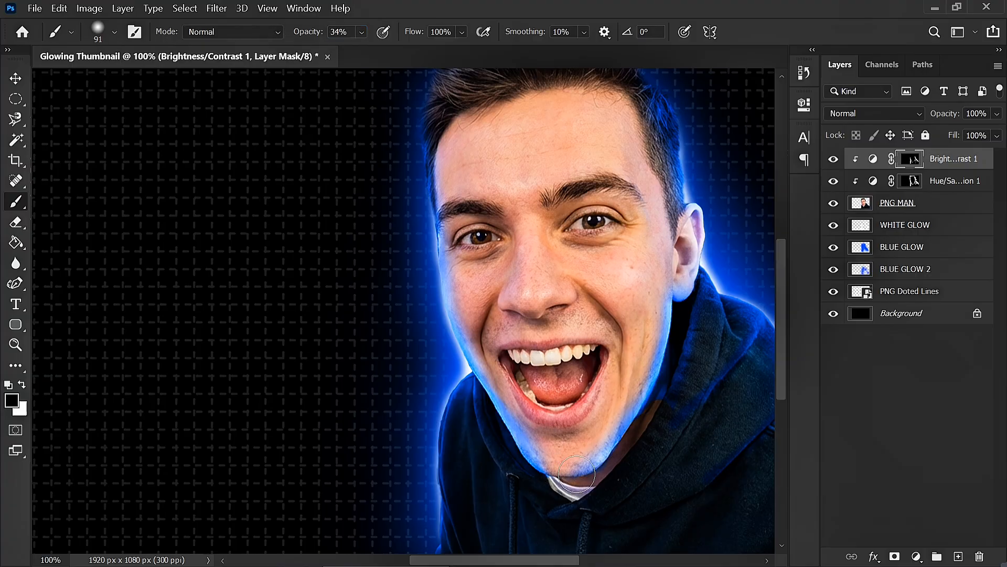
- Soften the blue tint along the chin and jaw on the Hue/Saturation mask with the same black brush
click(913, 181)
mouse_move(545, 468)
mouse_down()
mouse_move(540, 488)
mouse_move(571, 455)
mouse_move(590, 472)
mouse_move(593, 445)
mouse_move(527, 407)
mouse_up()
key(ctrl+minus)
key(ctrl+minus)
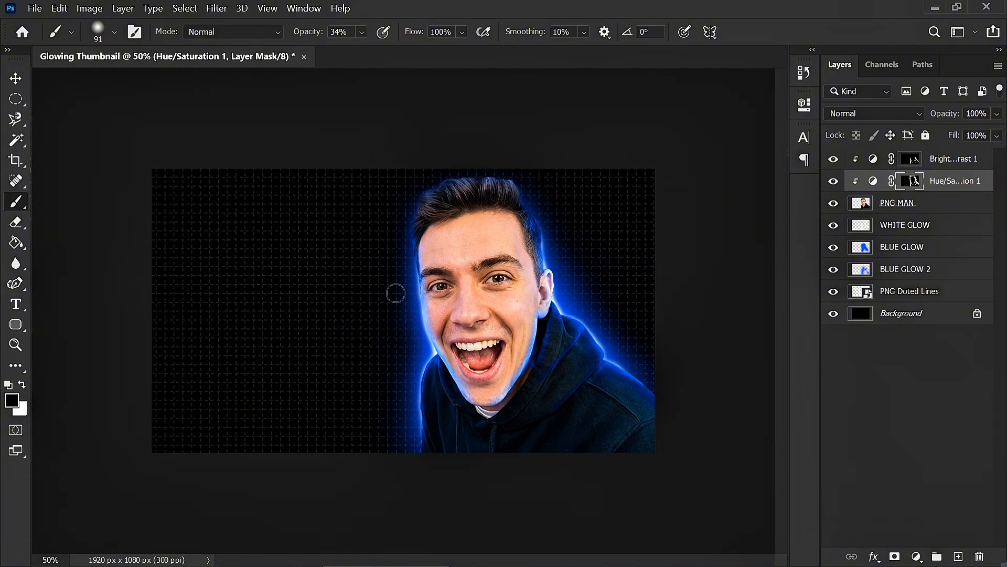
- Add a second Brightness/Contrast adjustment at the top of the layers, clip it to the man, and raise brightness to 78
key(v)
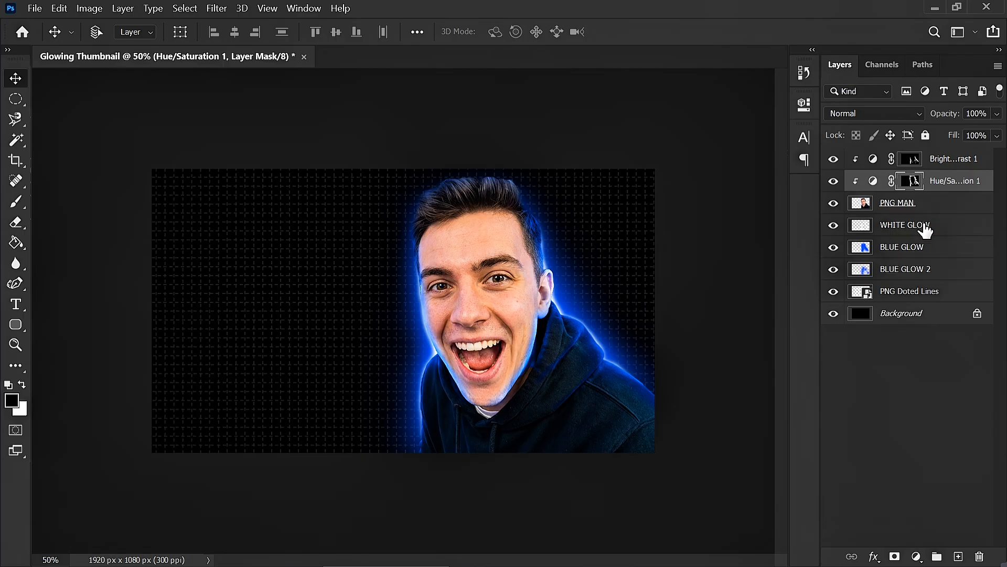
click(953, 158)
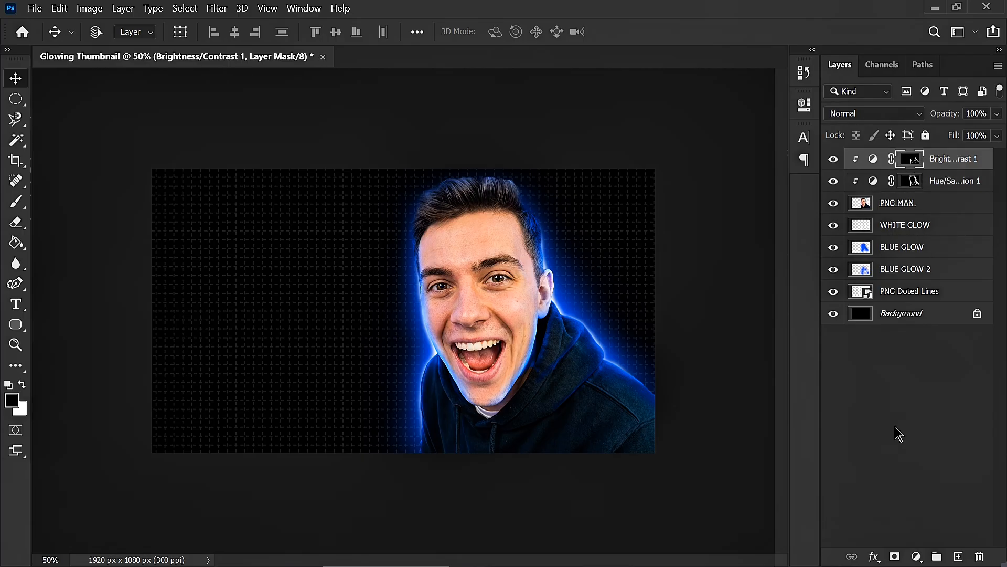
click(916, 556)
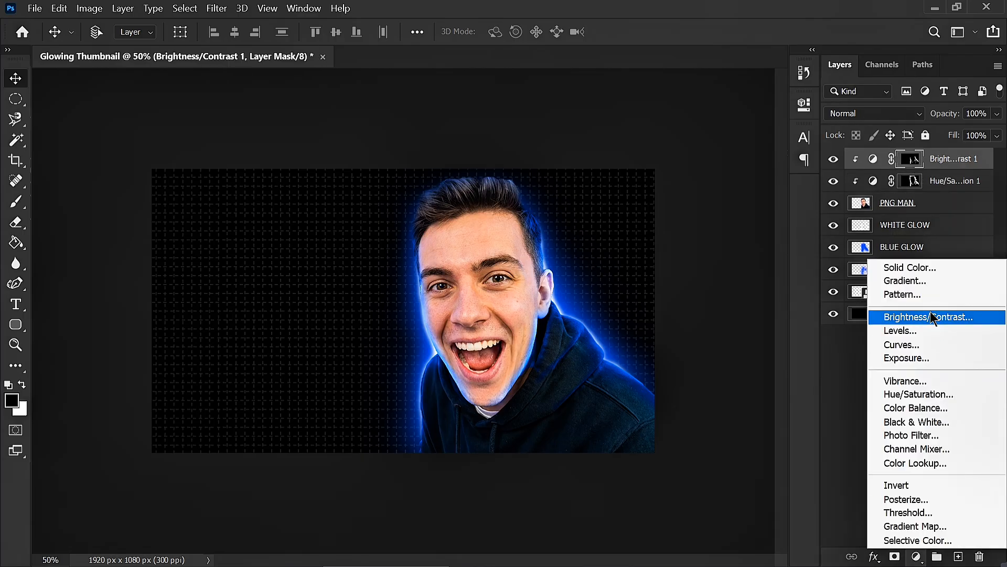
click(933, 317)
click(670, 367)
drag(670, 193, 716, 198)
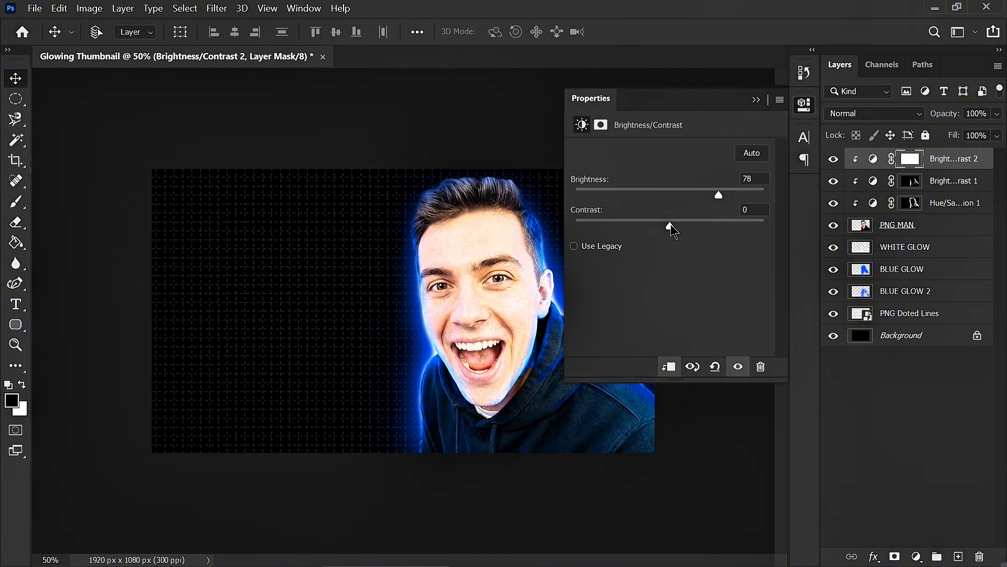
- Lower the new adjustment's contrast, fine-tune its brightness, and invert its mask to black
drag(671, 225, 624, 226)
mouse_move(722, 194)
mouse_down()
mouse_move(741, 196)
mouse_move(716, 194)
mouse_up()
click(756, 99)
key(ctrl+i)
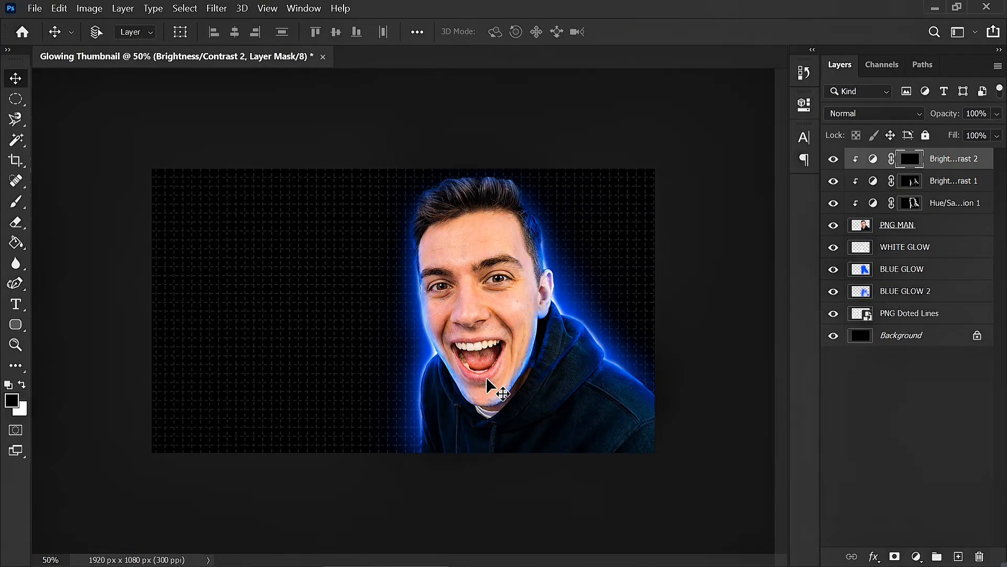
- Paint white over the eye whites on the new Brightness/Contrast mask with a 6 px brush at 83% hardness and 34% opacity
scroll(488, 378, up, 5)
scroll(582, 194, up, 2)
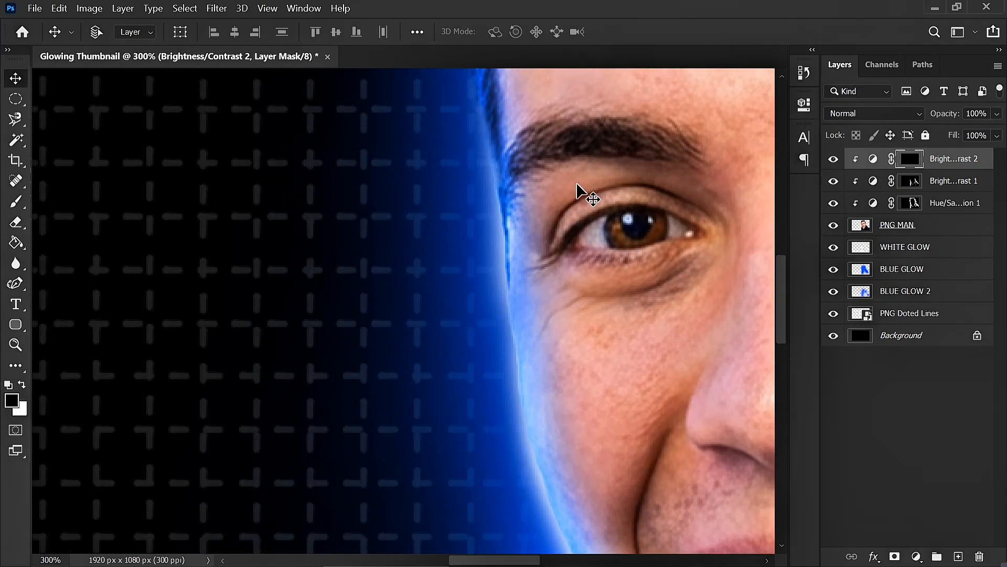
scroll(585, 194, right, 8)
scroll(582, 194, up, 3)
click(15, 202)
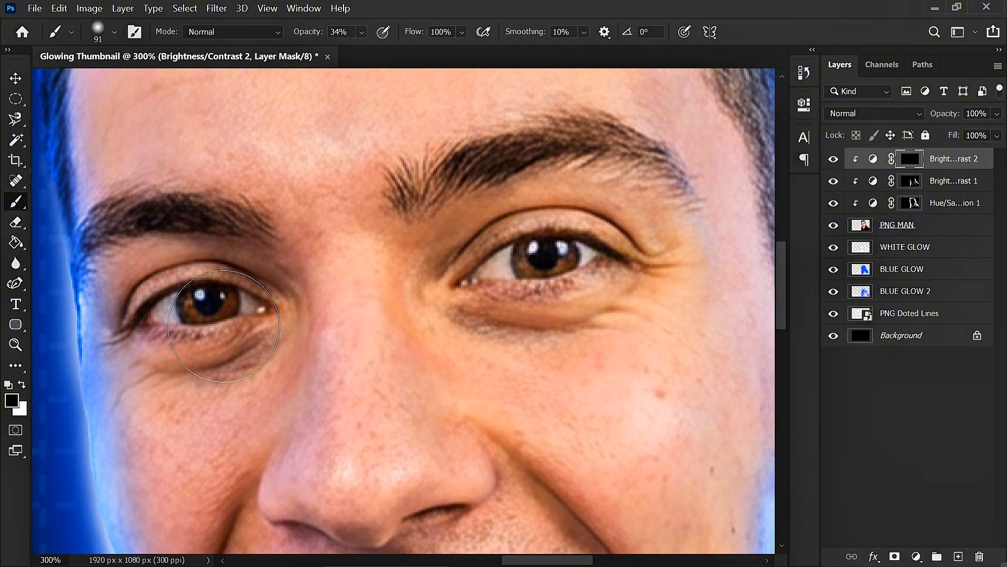
click(22, 384)
right_click(200, 309)
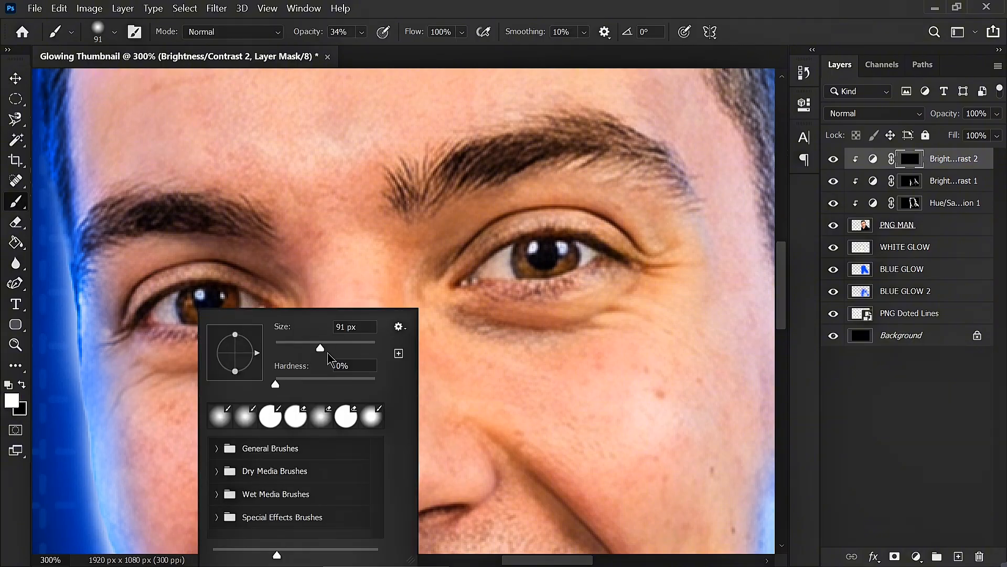
click(281, 346)
click(375, 380)
click(281, 349)
click(174, 295)
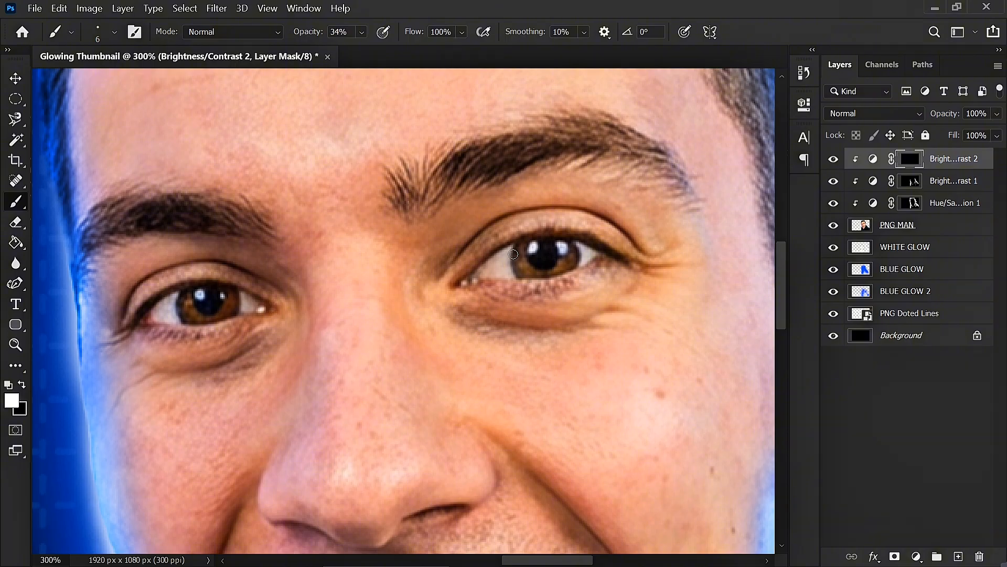
mouse_move(508, 251)
mouse_down()
mouse_move(475, 275)
mouse_move(507, 256)
mouse_up()
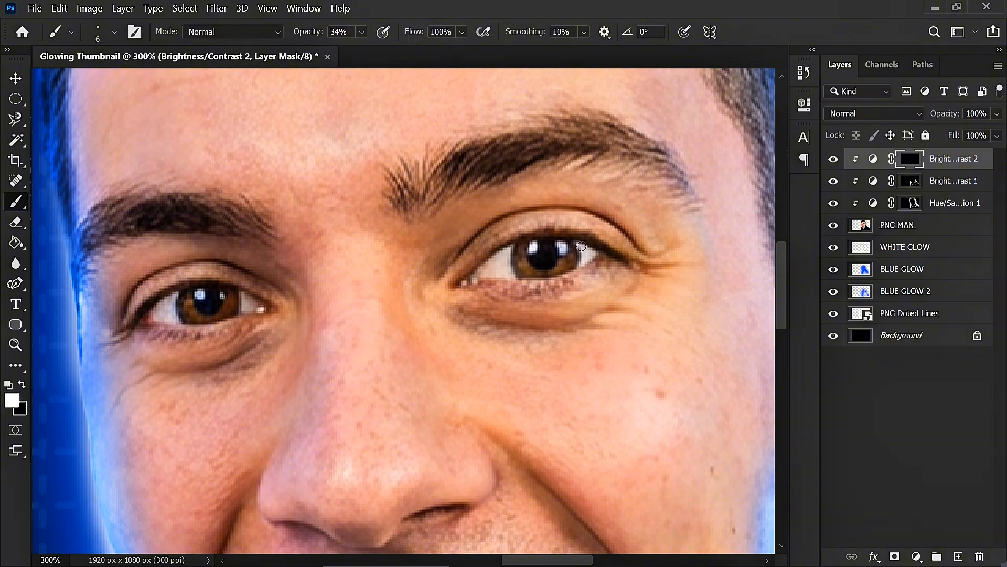
- Brighten the upper teeth by painting white on the mask with a 10 px brush at 100% opacity
scroll(443, 364, down, 5)
right_click(406, 416)
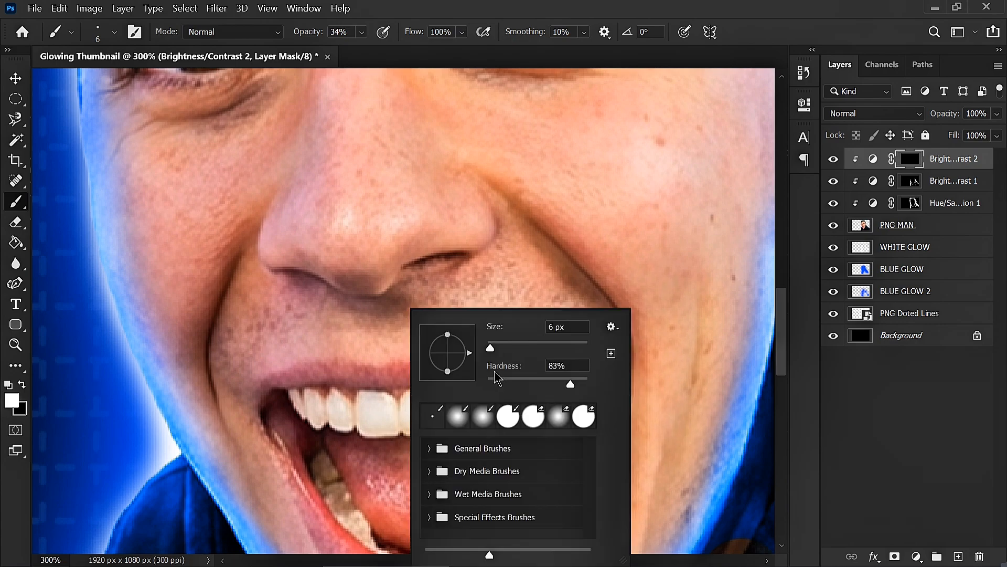
drag(493, 344, 495, 344)
drag(318, 422, 296, 400)
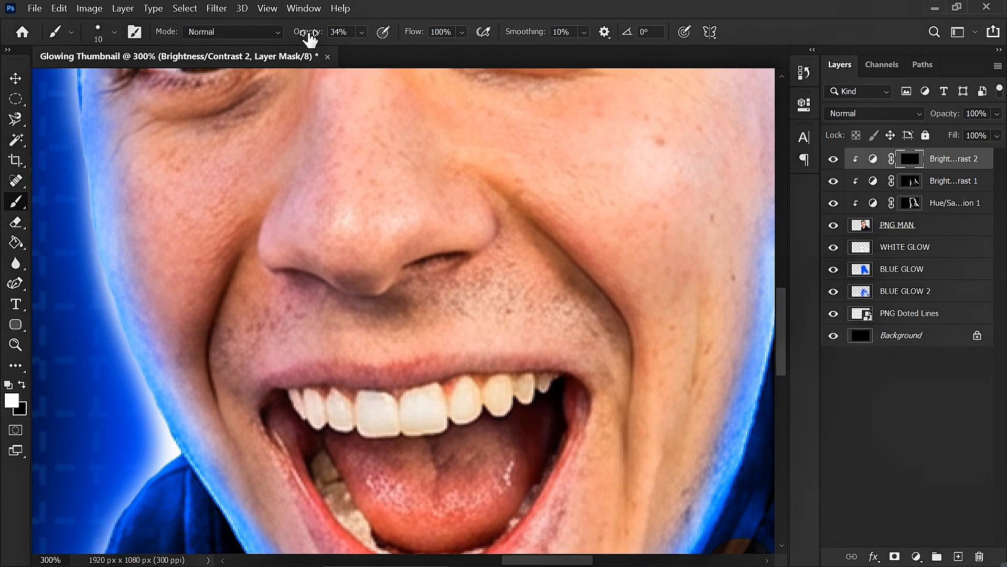
drag(307, 31, 317, 31)
mouse_move(499, 399)
mouse_down()
mouse_move(473, 405)
mouse_move(465, 384)
mouse_move(456, 413)
mouse_move(473, 405)
mouse_move(450, 418)
mouse_move(430, 391)
mouse_move(407, 399)
mouse_move(407, 431)
mouse_move(429, 430)
mouse_move(438, 417)
mouse_move(413, 421)
mouse_move(429, 408)
mouse_move(389, 412)
mouse_move(381, 399)
mouse_move(358, 399)
mouse_move(371, 427)
mouse_move(389, 430)
mouse_move(393, 409)
mouse_move(389, 425)
mouse_move(377, 410)
mouse_move(377, 423)
mouse_move(345, 419)
mouse_move(338, 398)
mouse_move(341, 423)
mouse_move(316, 420)
mouse_move(300, 397)
mouse_up()
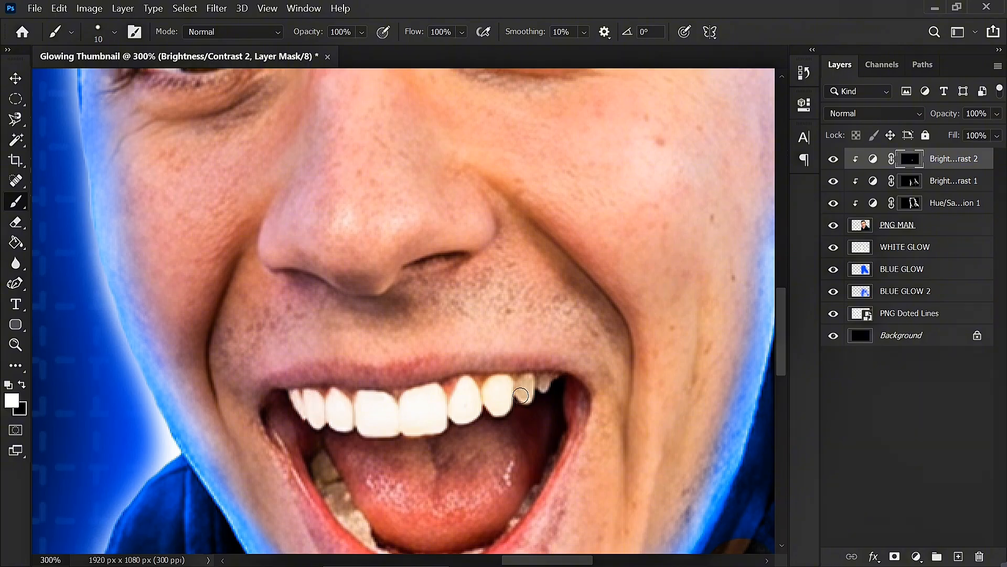
drag(521, 395, 520, 386)
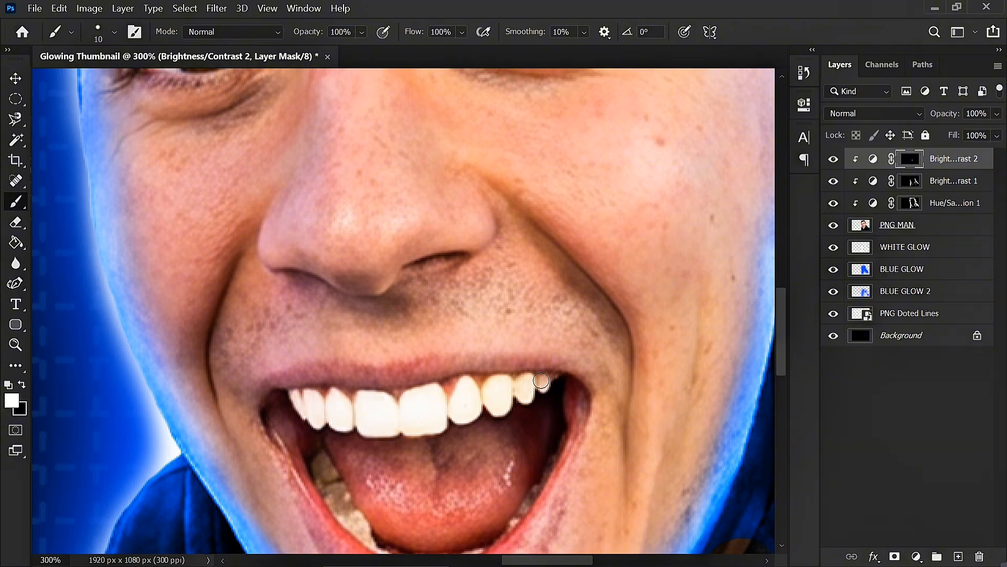
- Brighten the lower teeth by painting white over them on the same mask
scroll(452, 462, down, 2)
mouse_move(470, 507)
mouse_down()
mouse_move(397, 509)
mouse_move(331, 456)
mouse_move(331, 442)
mouse_move(367, 486)
mouse_move(324, 408)
mouse_move(332, 438)
mouse_up()
key(ctrl+minus)
key(ctrl+minus)
key(ctrl+minus)
key(ctrl+minus)
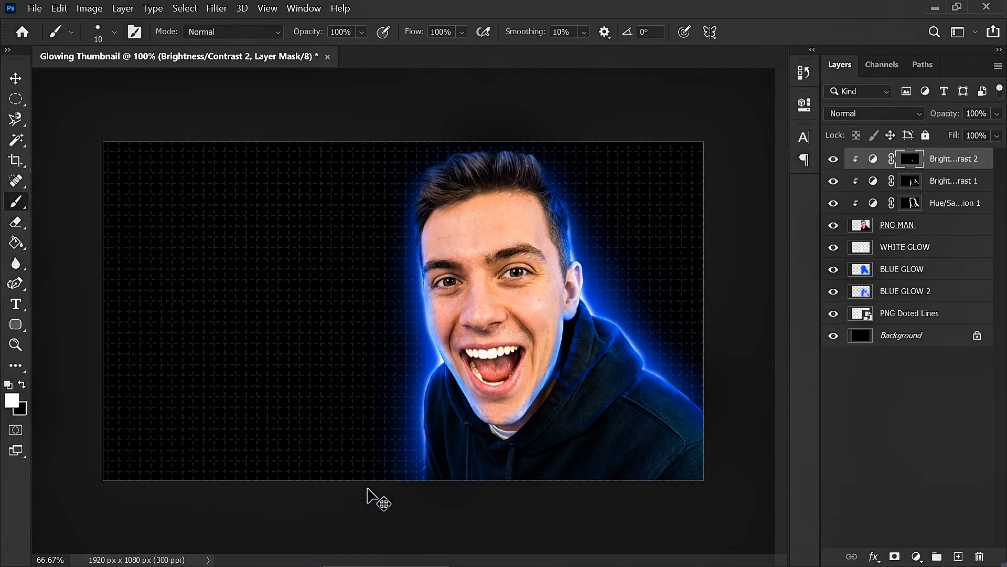
- Brighten the whites of both eyes on the mask with a white 9 px brush at 100% opacity
key(ctrl+plus)
key(ctrl+plus)
key(ctrl+plus)
key(ctrl+plus)
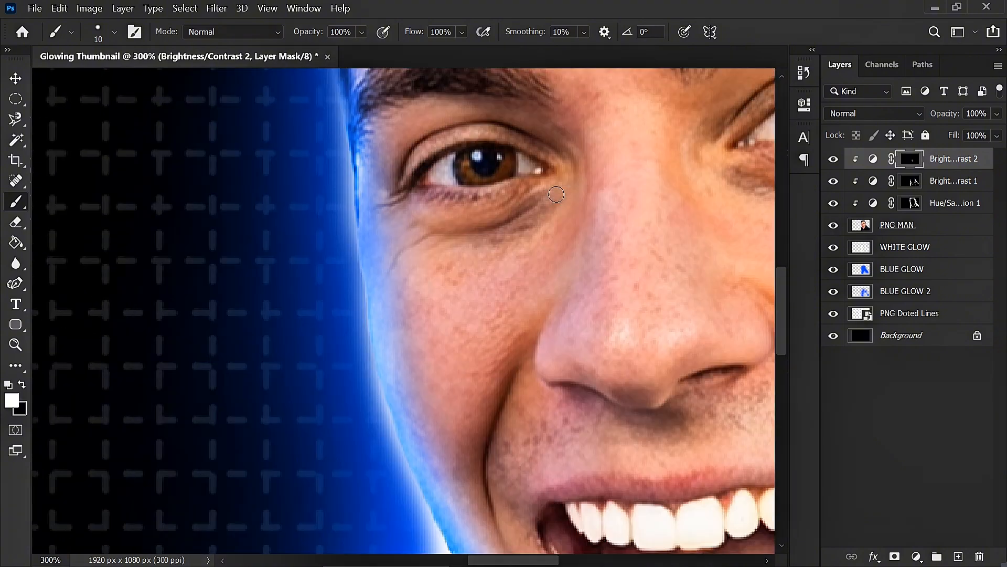
mouse_move(411, 212)
mouse_down()
mouse_move(388, 231)
mouse_move(416, 225)
mouse_up()
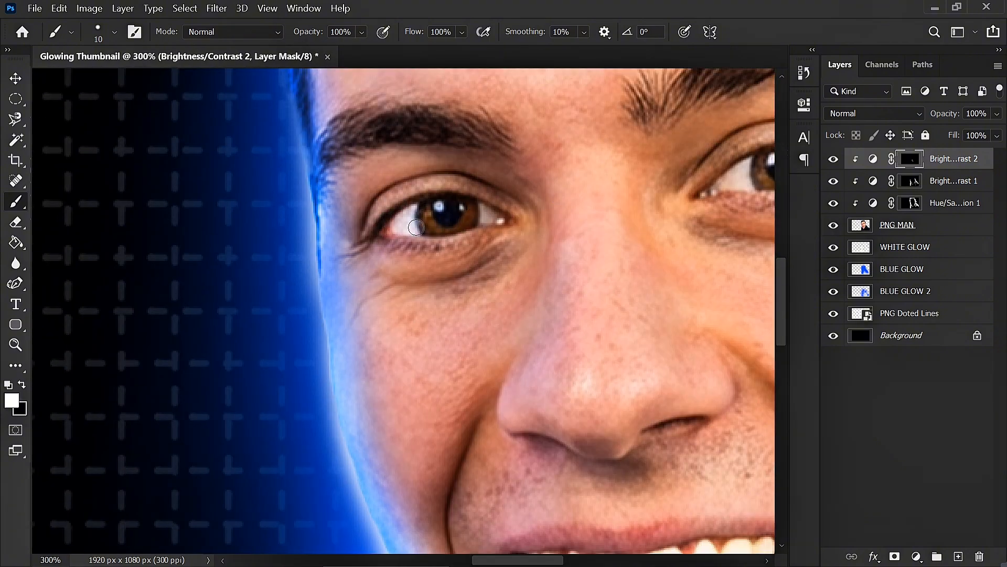
key(ctrl+z)
right_click(371, 226)
drag(461, 266, 457, 266)
mouse_move(411, 209)
mouse_down()
mouse_move(393, 226)
mouse_move(415, 230)
mouse_up()
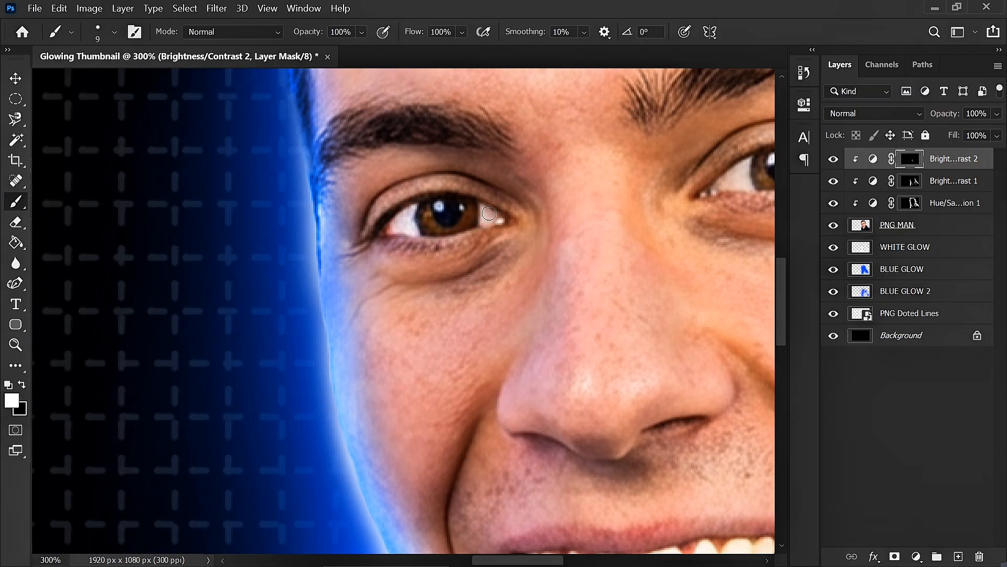
key(ctrl+minus)
mouse_move(632, 213)
mouse_down()
mouse_move(610, 226)
mouse_move(630, 224)
mouse_up()
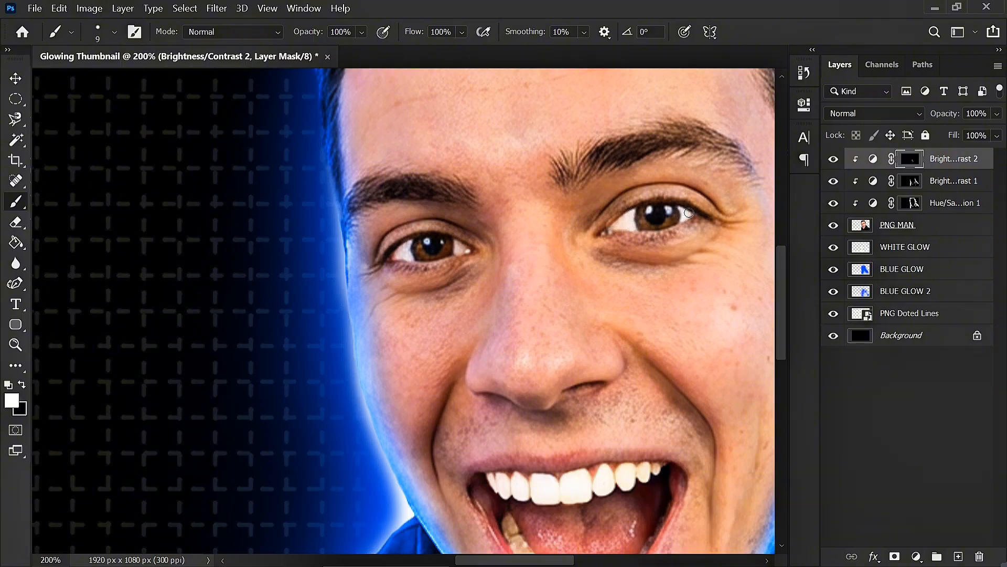
- Clean up brightening spill on the skin beneath the eyes by painting black on the mask with a 72 px brush
right_click(311, 265)
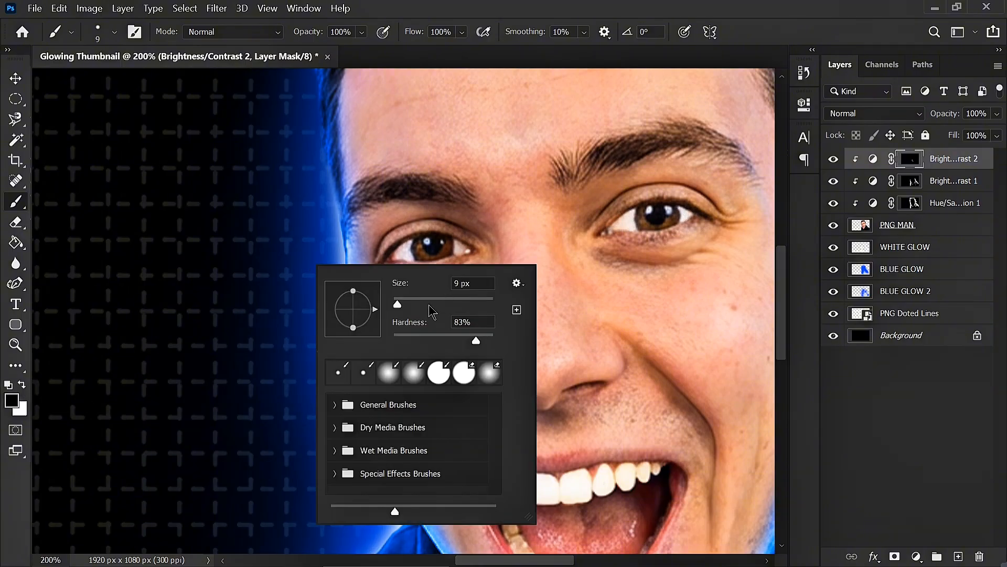
click(428, 304)
click(419, 164)
mouse_move(465, 287)
mouse_down()
mouse_move(462, 305)
mouse_move(404, 320)
mouse_move(414, 315)
mouse_move(407, 298)
mouse_up()
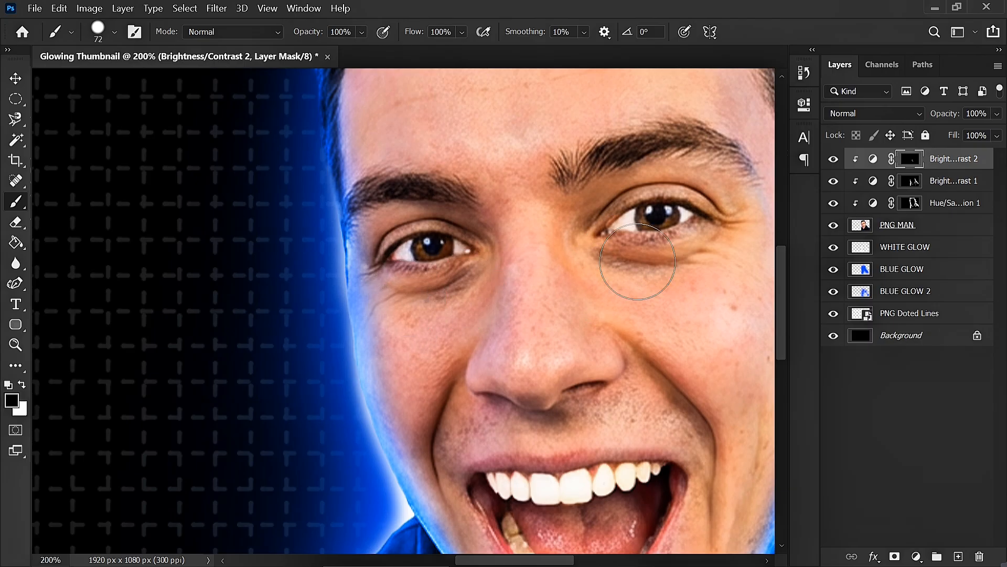
- Lower the opacity of the eye-and-teeth Brightness/Contrast adjustment to 78%
click(16, 79)
key(ctrl+minus)
key(ctrl+minus)
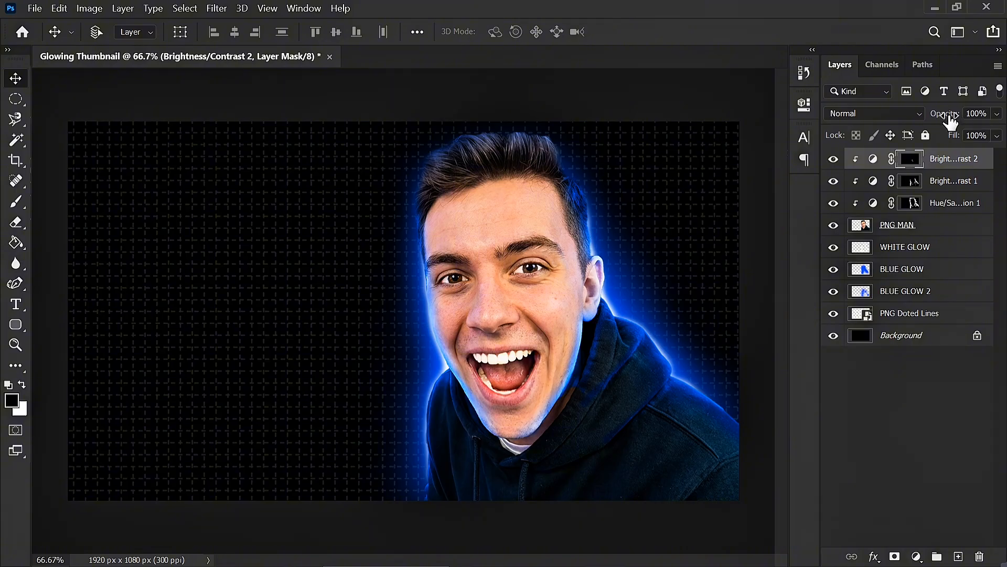
drag(946, 121, 931, 119)
- Add a second Hue/Saturation adjustment clipped to the man, raise saturation to +35, and invert its mask to black
click(917, 556)
click(915, 401)
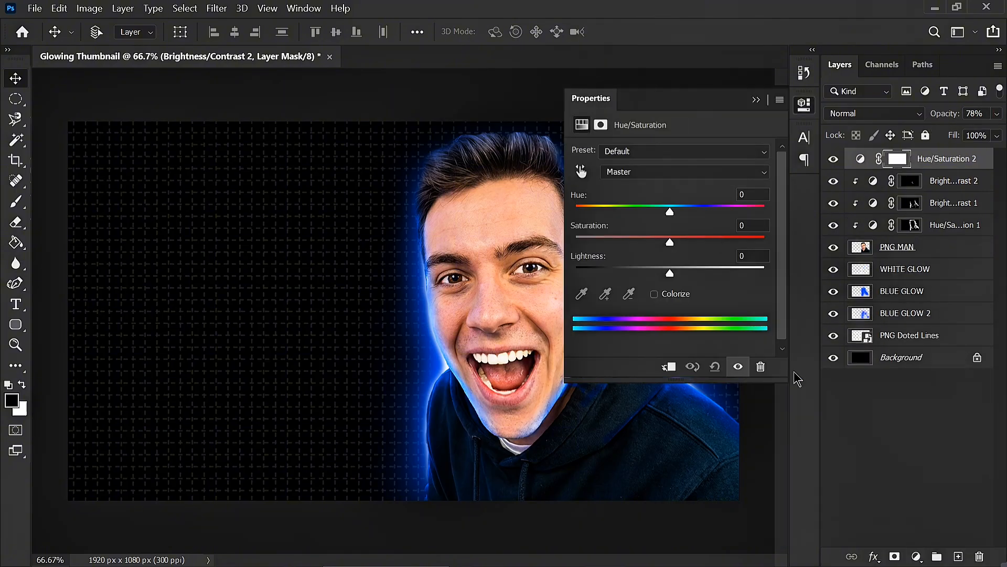
click(670, 366)
drag(670, 242, 679, 243)
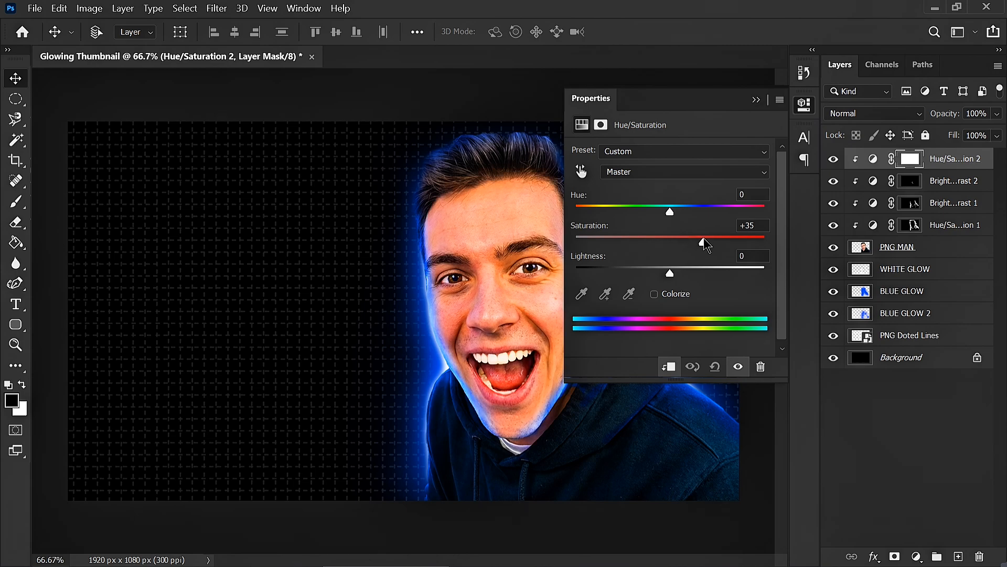
click(756, 100)
key(ctrl+i)
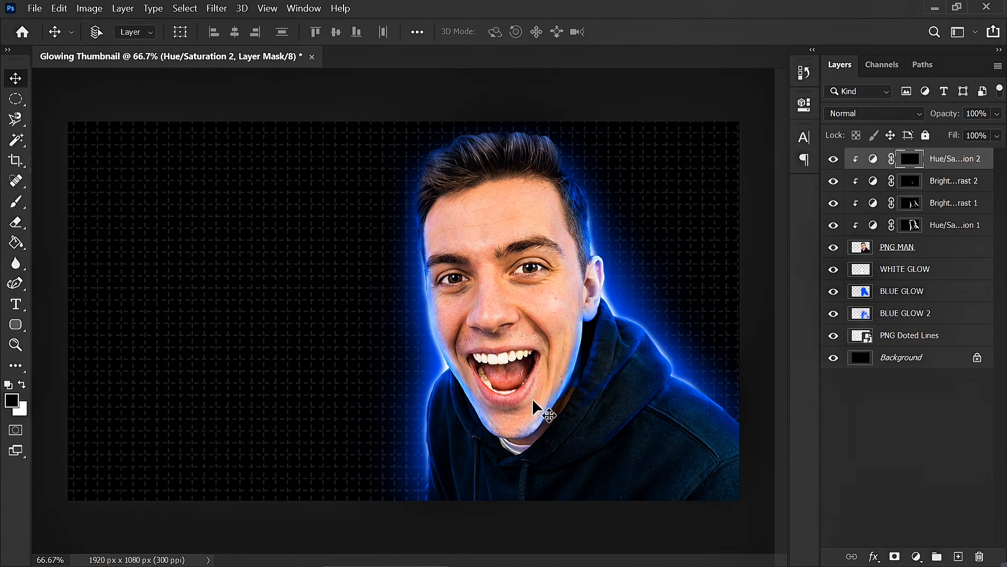
- Paint white on the new Hue/Saturation mask over the tongue and lips with a 32 px brush at 27% hardness
key(ctrl+plus)
key(ctrl+plus)
scroll(533, 400, right, 6)
scroll(533, 399, down, 2)
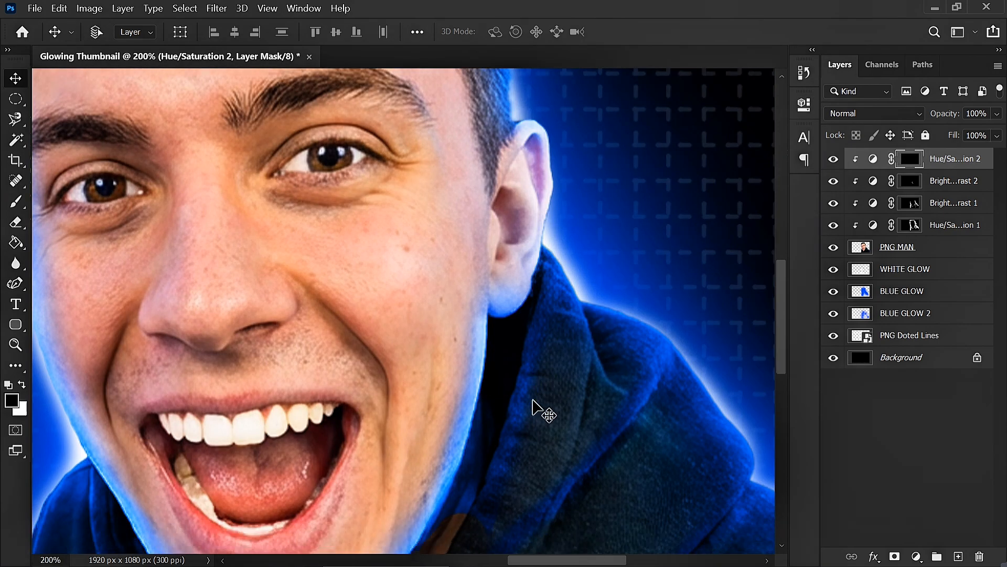
click(15, 202)
click(24, 386)
right_click(252, 395)
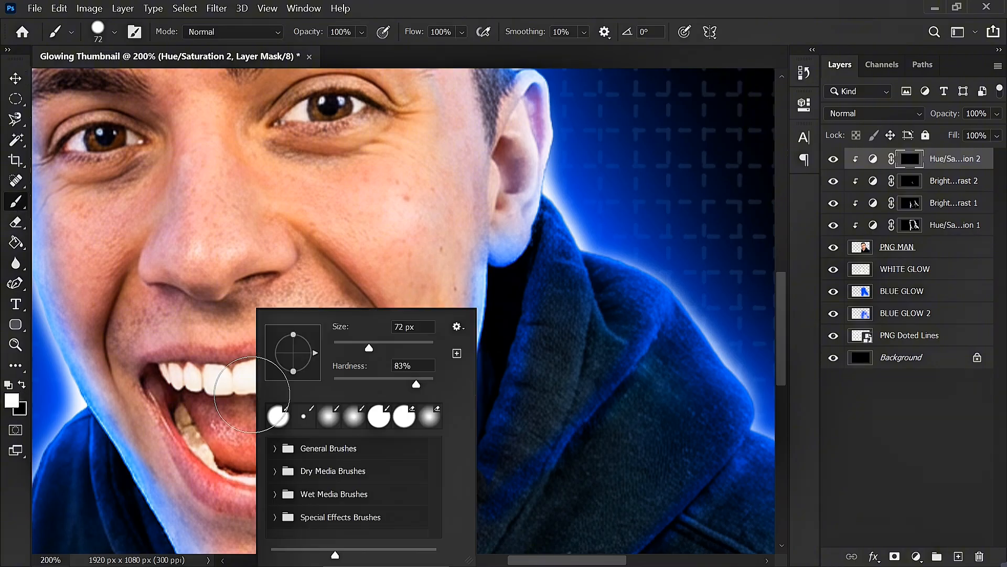
click(348, 343)
click(361, 384)
mouse_move(218, 490)
mouse_down()
mouse_move(195, 475)
mouse_move(206, 485)
mouse_move(179, 431)
mouse_move(234, 501)
mouse_move(295, 500)
mouse_move(326, 462)
mouse_move(350, 401)
mouse_move(340, 379)
mouse_move(256, 504)
mouse_move(246, 500)
mouse_move(322, 389)
mouse_move(208, 412)
mouse_move(224, 446)
mouse_move(260, 449)
mouse_move(252, 425)
mouse_move(270, 426)
mouse_move(335, 357)
mouse_move(168, 358)
mouse_move(150, 366)
mouse_move(174, 418)
mouse_up()
- Clean the saturation spill off the teeth by painting black on the mask with a 15 px brush
key(ctrl+plus)
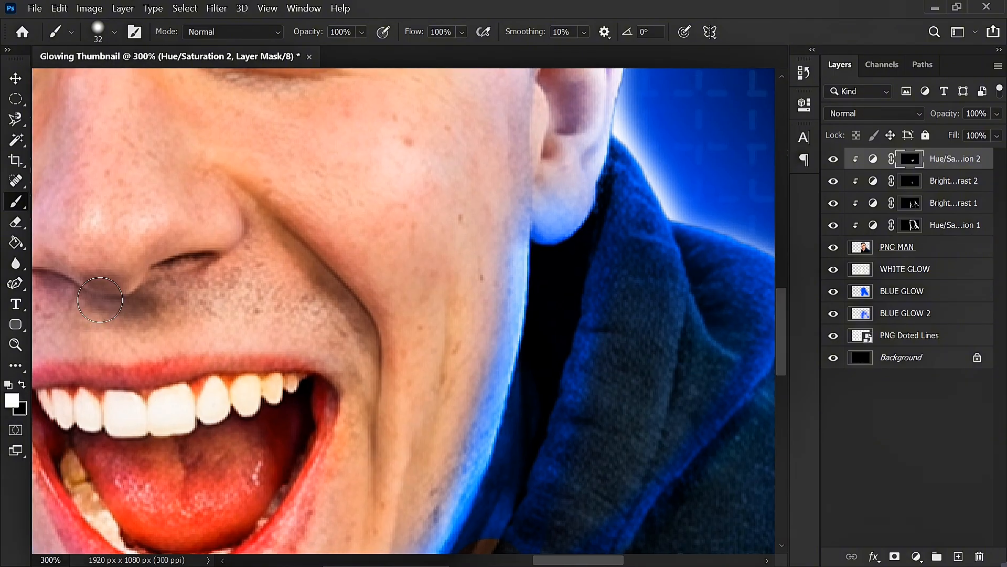
key(x)
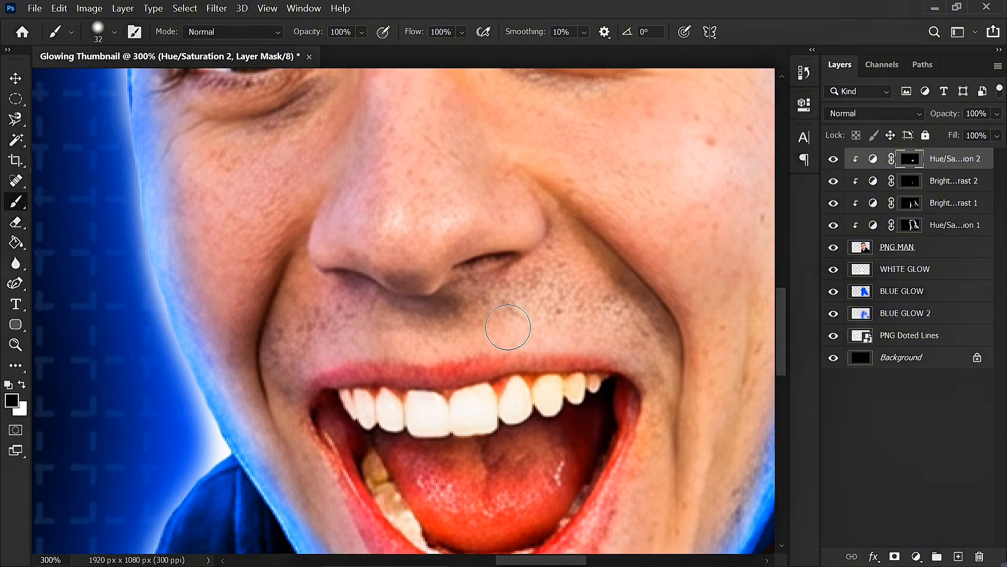
right_click(568, 366)
click(657, 347)
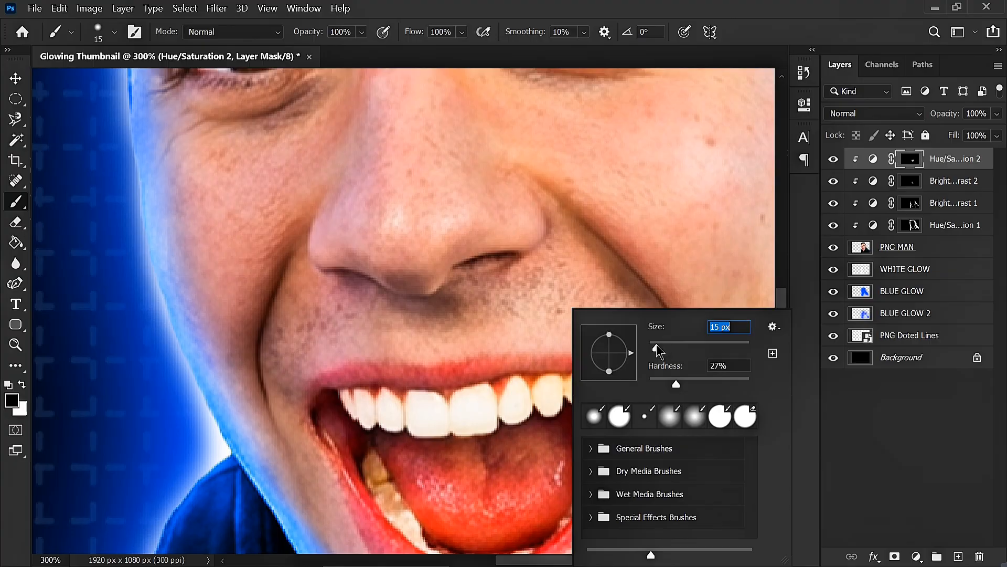
key(Return)
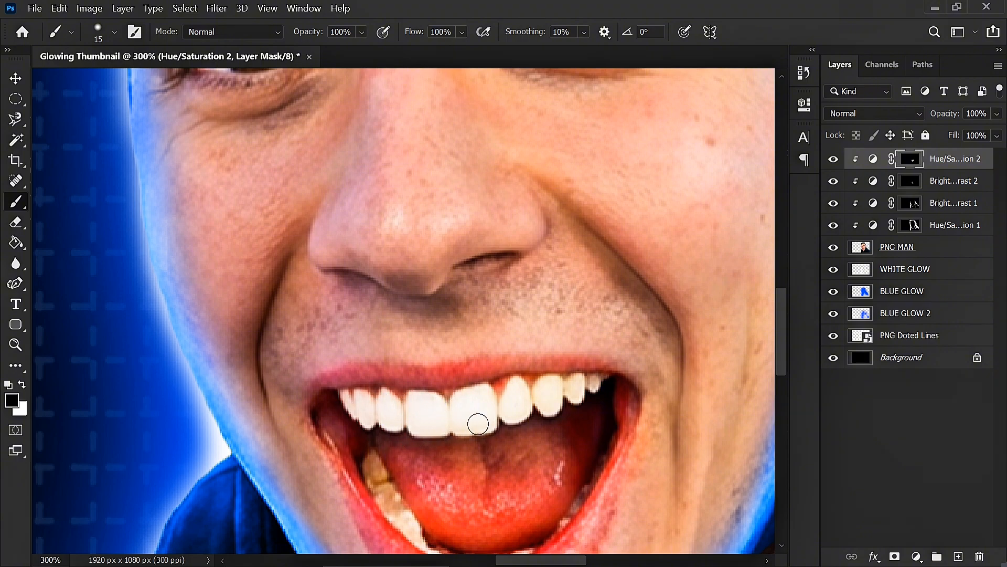
click(22, 384)
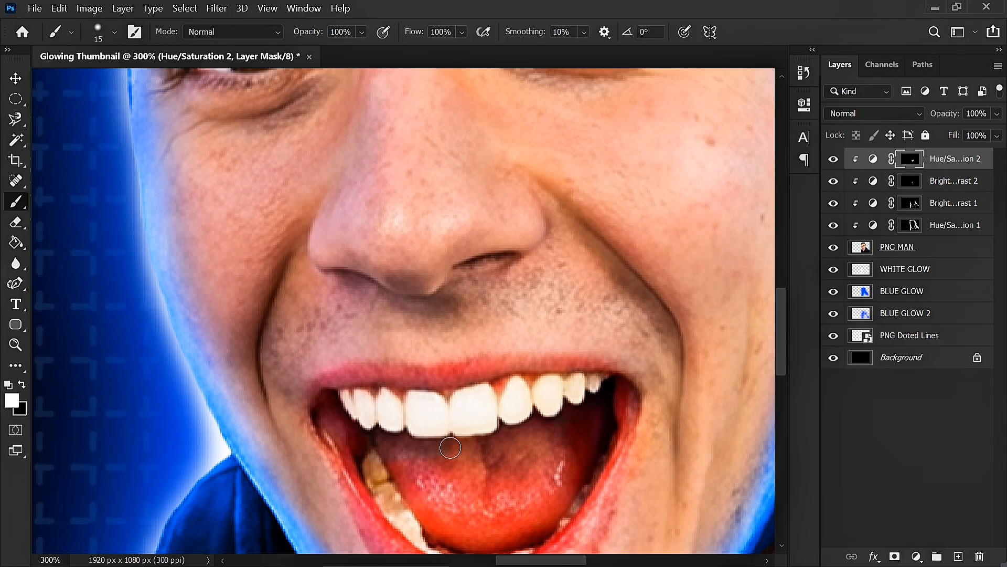
click(23, 384)
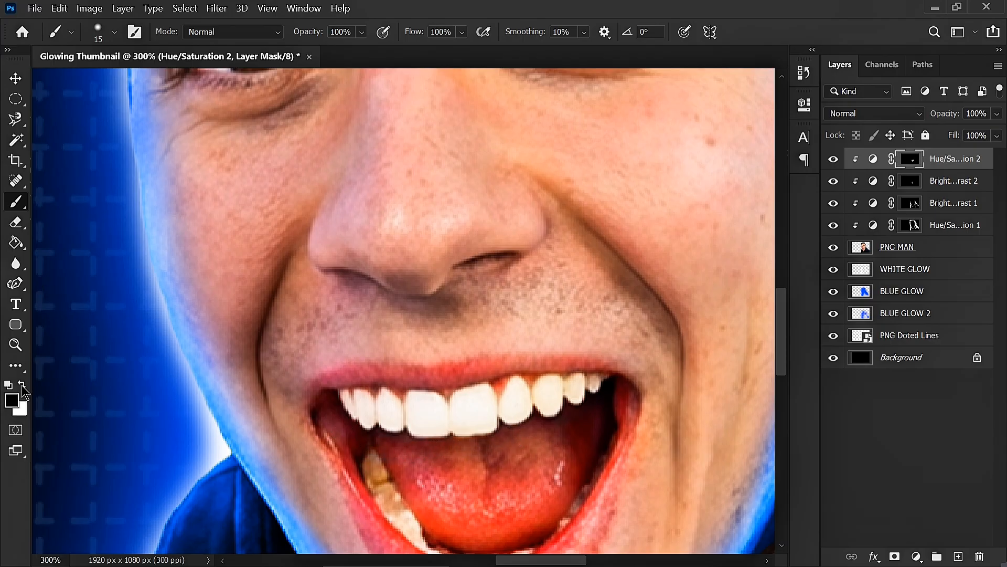
scroll(443, 426, down, 1)
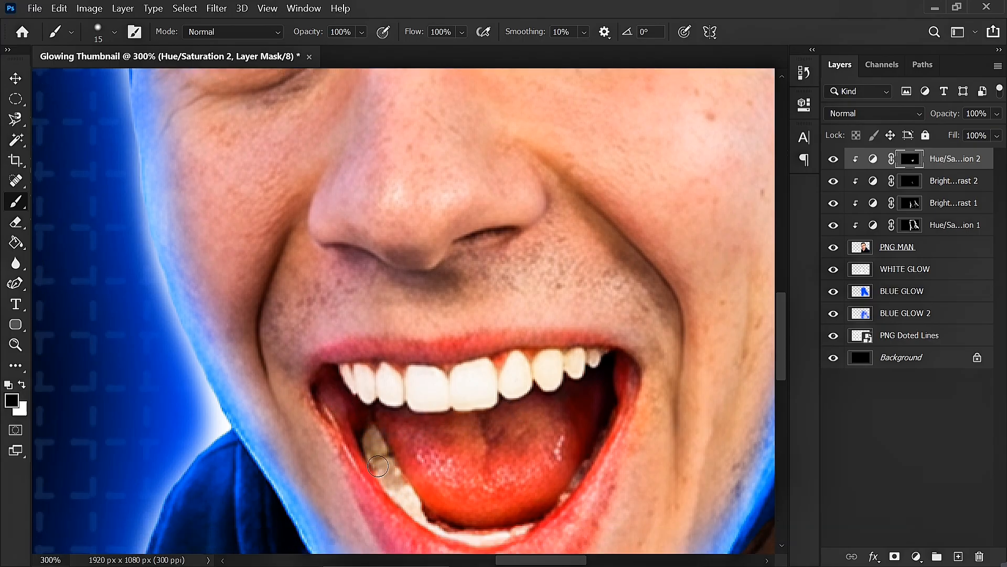
- Lower the opacity of the mouth's Hue/Saturation adjustment to 46%
key(ctrl+minus)
key(ctrl+minus)
key(ctrl+minus)
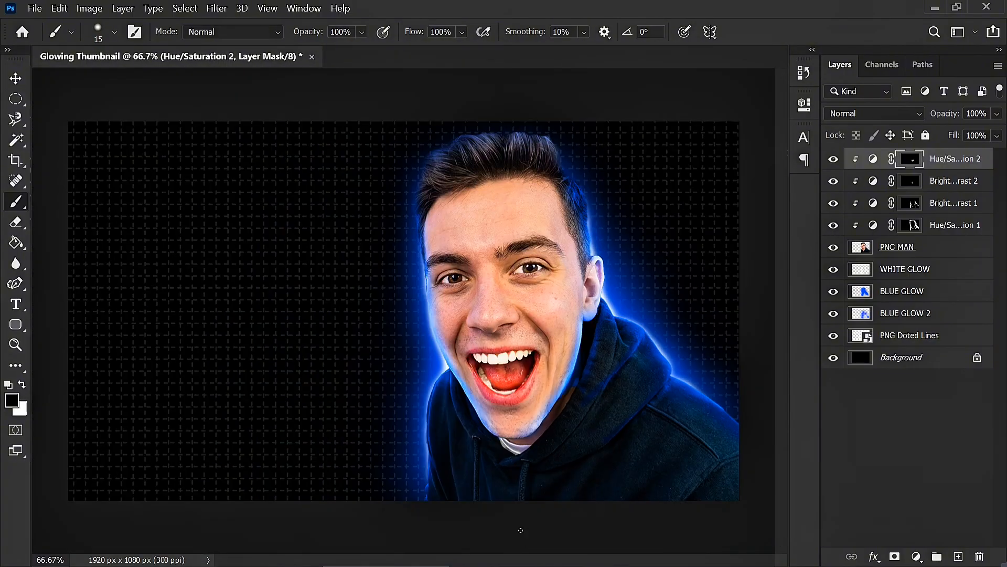
mouse_move(943, 117)
mouse_down()
mouse_move(919, 115)
mouse_move(952, 122)
mouse_move(924, 122)
mouse_move(931, 120)
mouse_up()
click(15, 78)
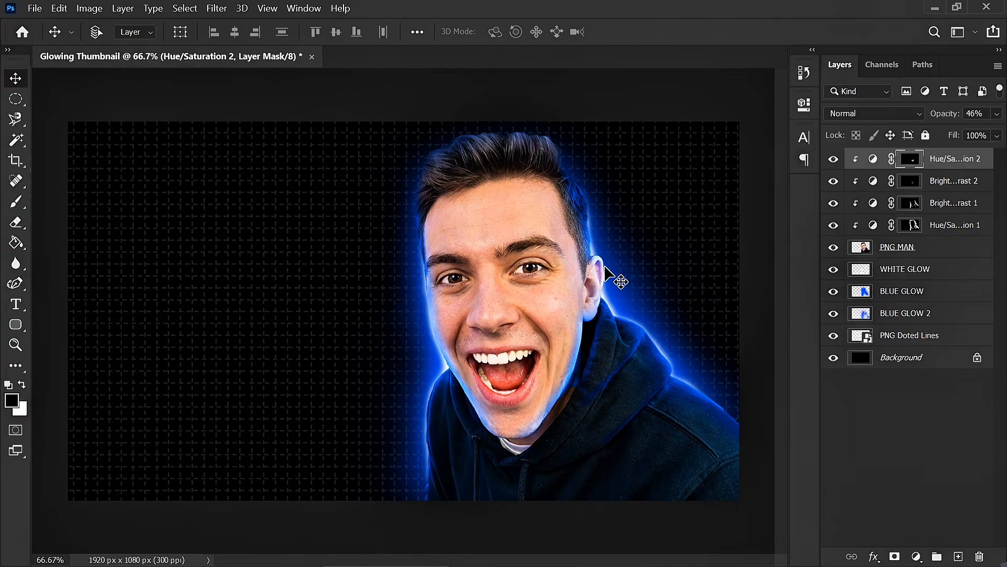
key(ctrl+plus)
scroll(604, 266, right, 10)
scroll(605, 266, left, 8)
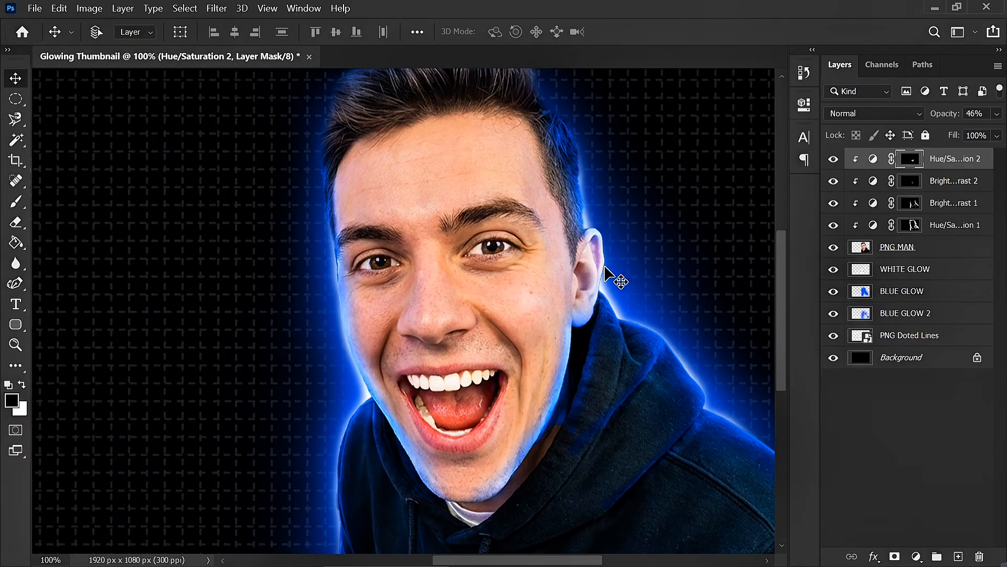
scroll(605, 267, right, 1)
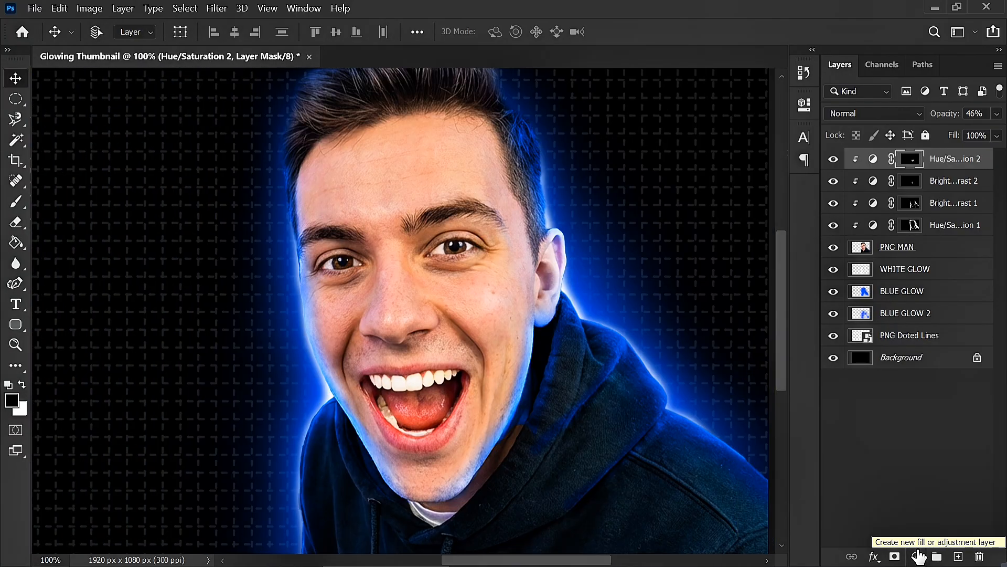